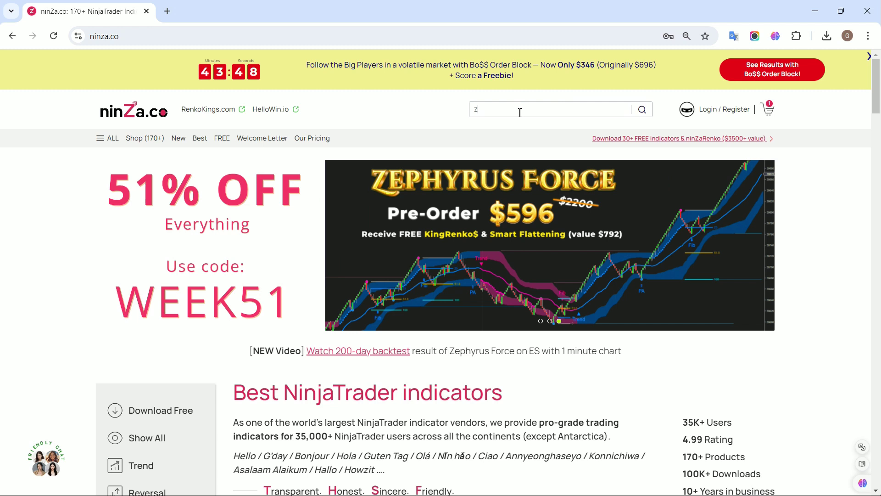
Type 'Zephyrus' into the ninZa.co site search to list keyword suggestions
type("hy")
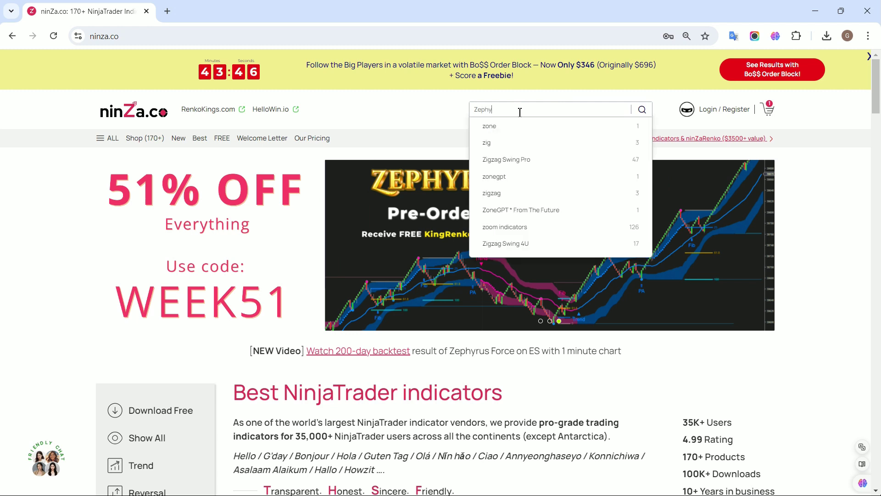
type("rus force")
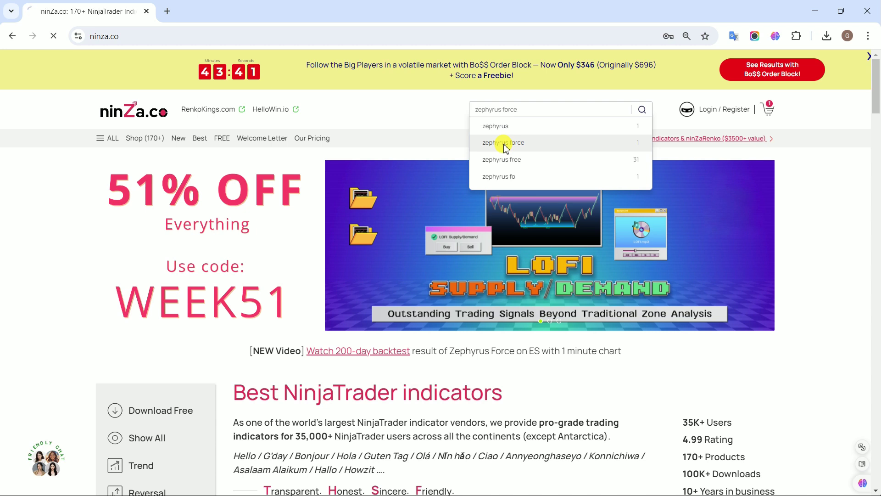
Open the Zephyrus Force product page and expand its full Key features description
left_click(505, 146)
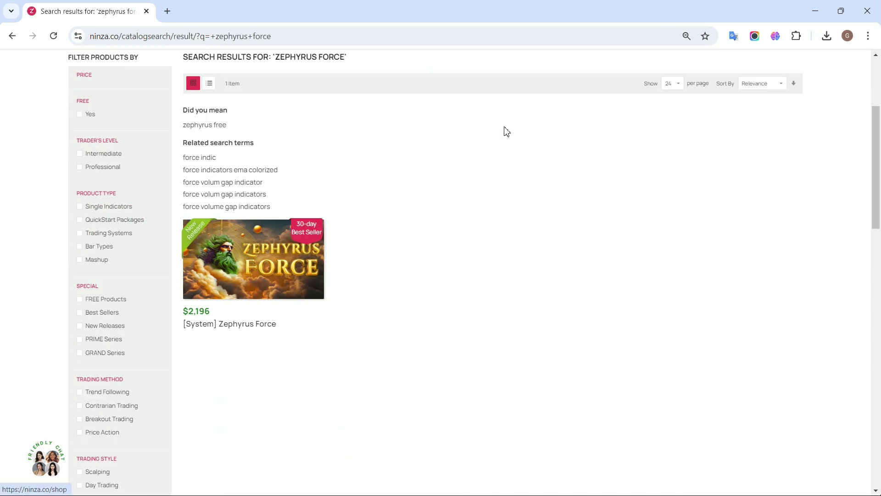
left_click(249, 323)
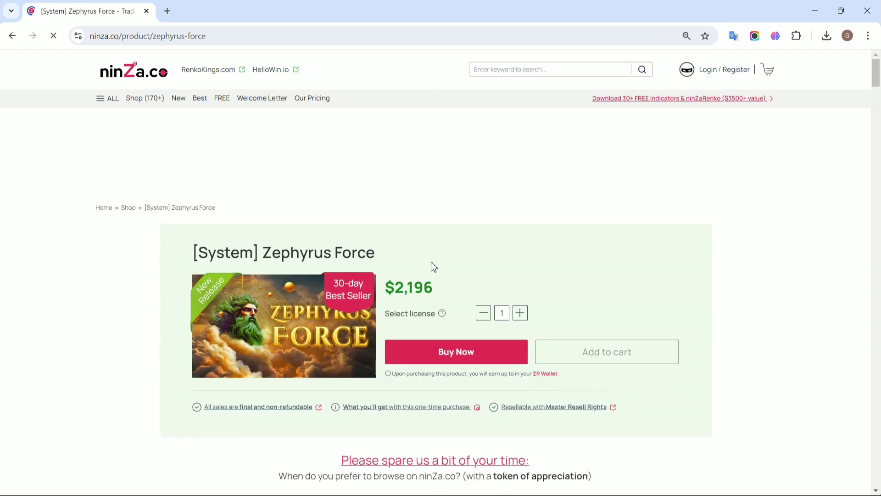
scroll(676, 234, "down", 5)
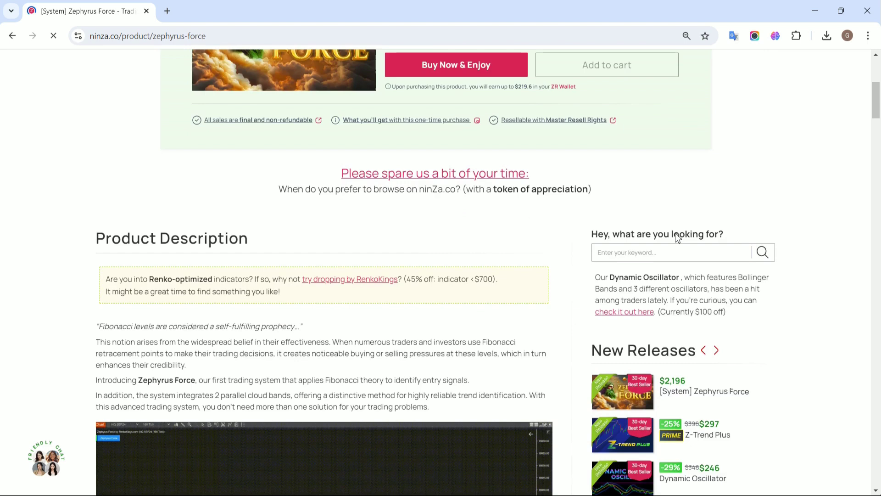
scroll(676, 234, "down", 15)
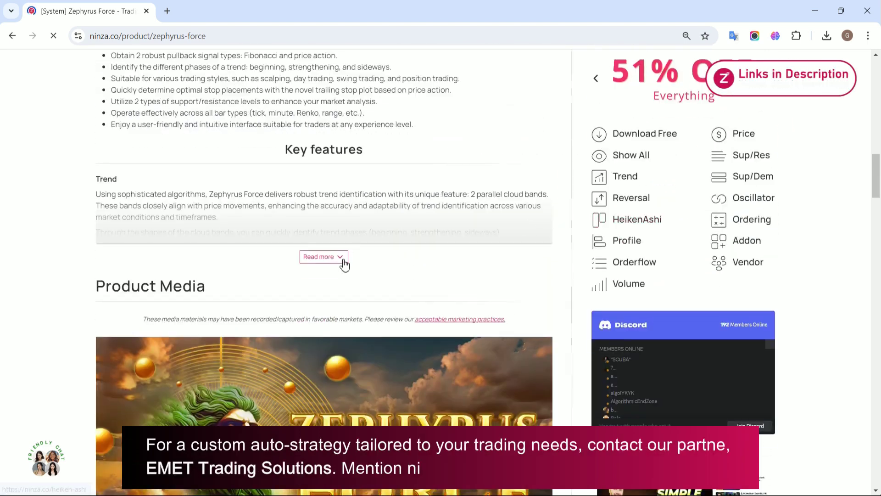
left_click(344, 263)
Highlight the Signal_Trade NinjaScript values: 2 and 3 bullish, -2 and -3 bearish
scroll(343, 266, "down", 14)
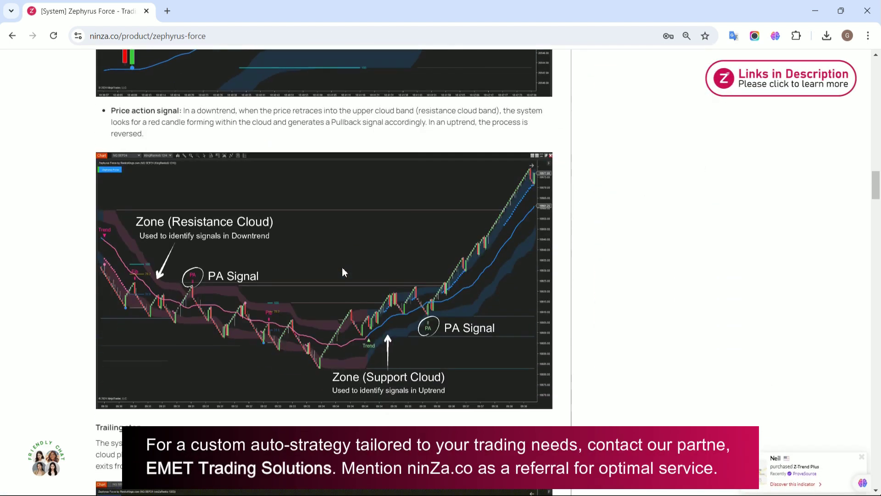
scroll(343, 267, "down", 20)
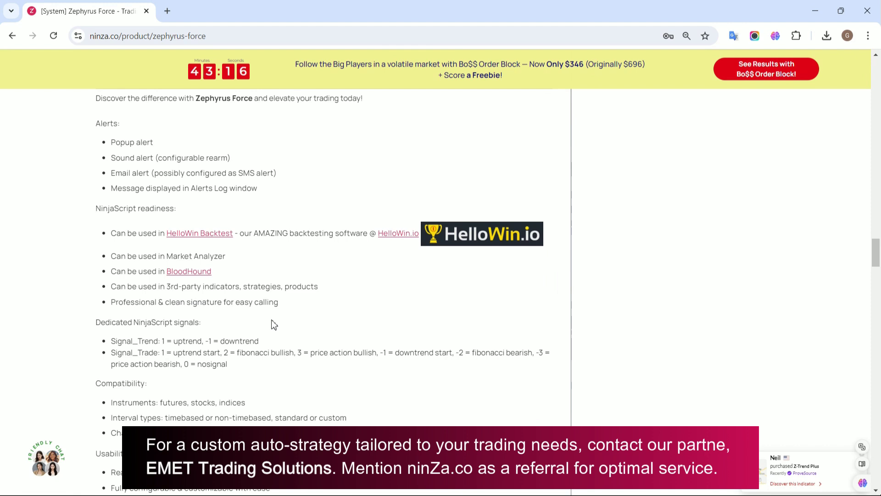
scroll(107, 333, "down", 2)
left_click_drag(96, 208, 218, 212)
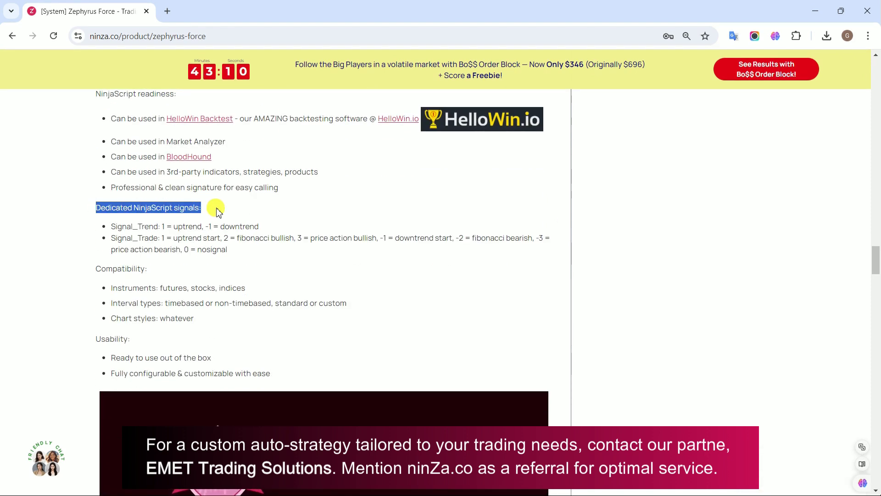
left_click_drag(114, 241, 159, 238)
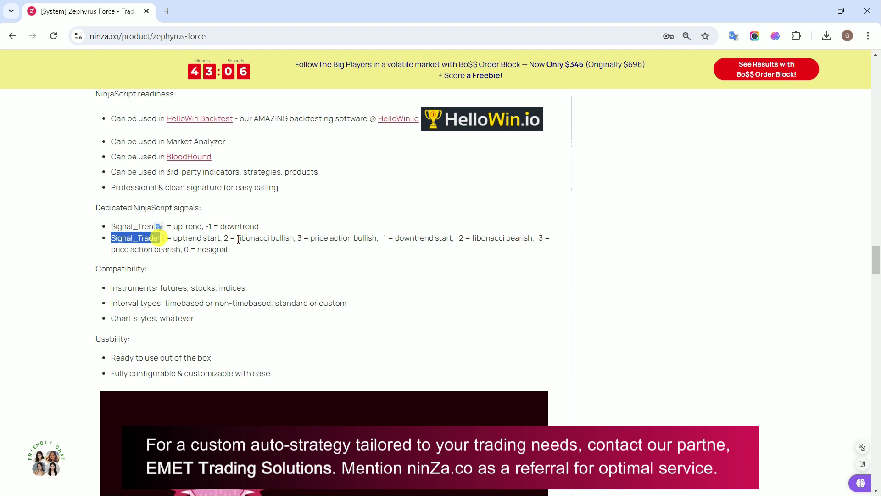
left_click_drag(225, 238, 378, 241)
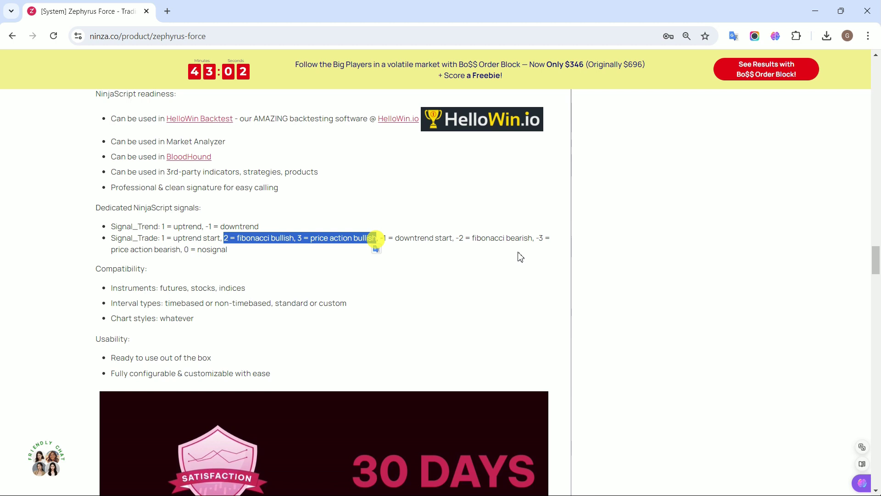
left_click_drag(457, 238, 186, 248)
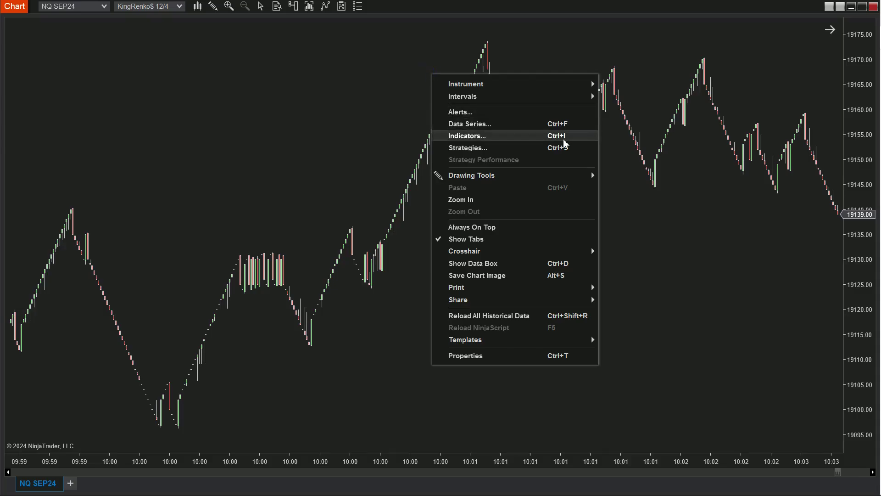
Add RenkoKings_ZephyrusForce from the RenkoKings folder to the chart with Logo: Enabled turned off
left_click(566, 136)
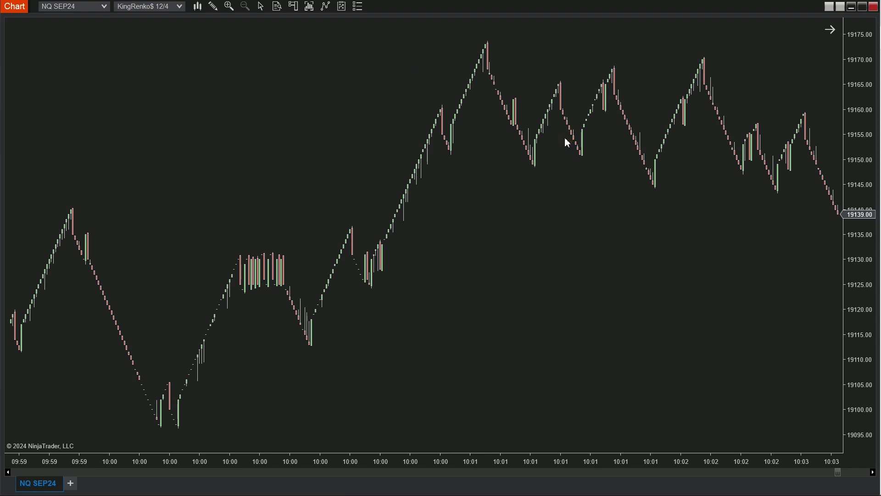
left_click(251, 84)
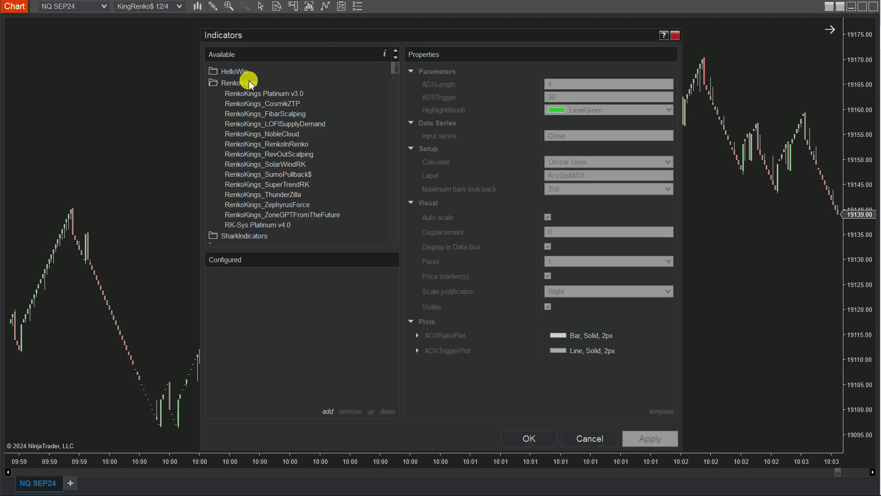
double_click(299, 208)
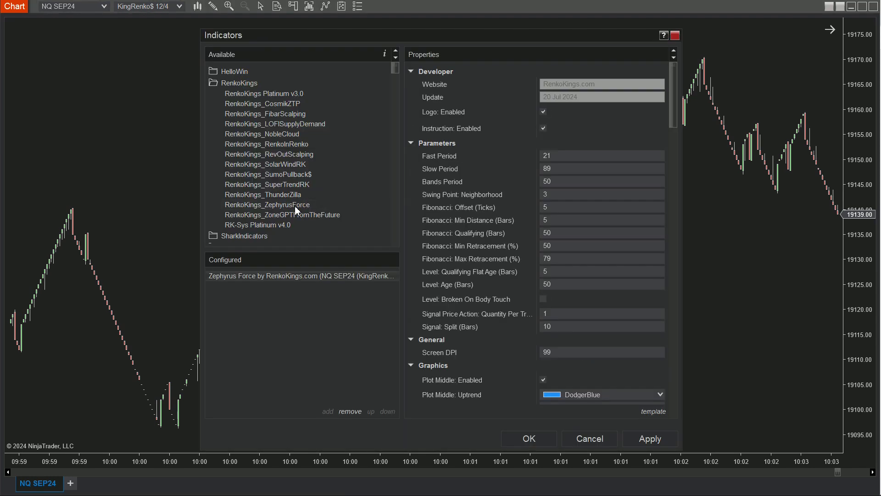
left_click(544, 111)
Colour the indicator's Signal: Trade plot Purple and turn off its auto scale
left_click_drag(673, 120, 668, 260)
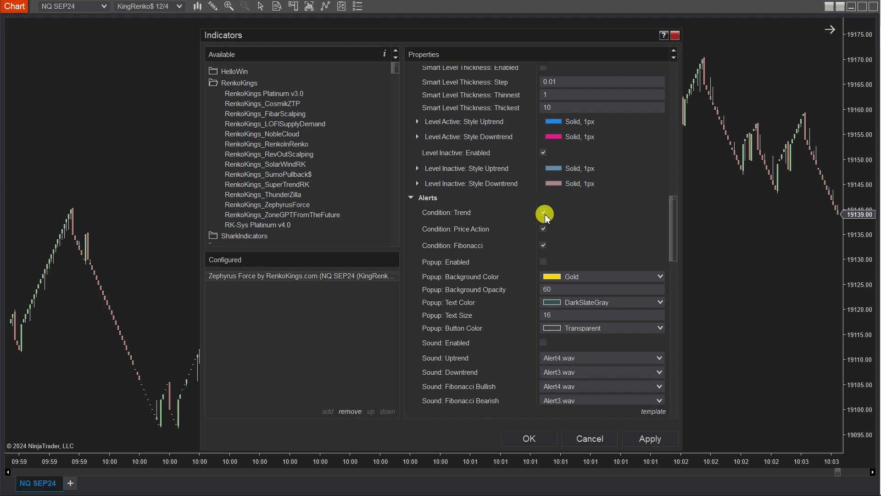
left_click(677, 220)
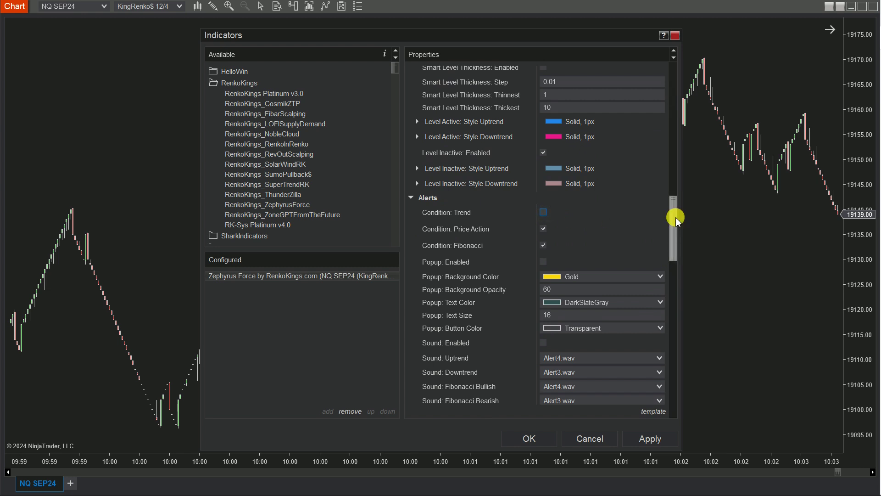
left_click_drag(676, 220, 671, 286)
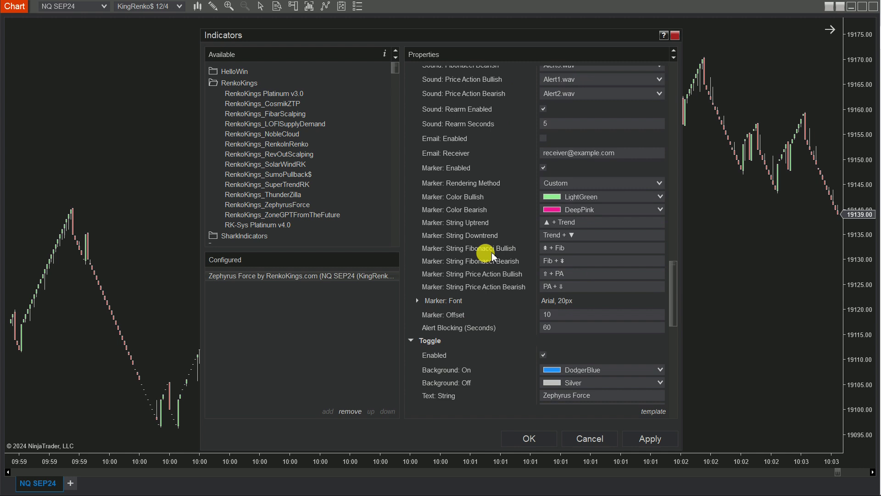
left_click(525, 253)
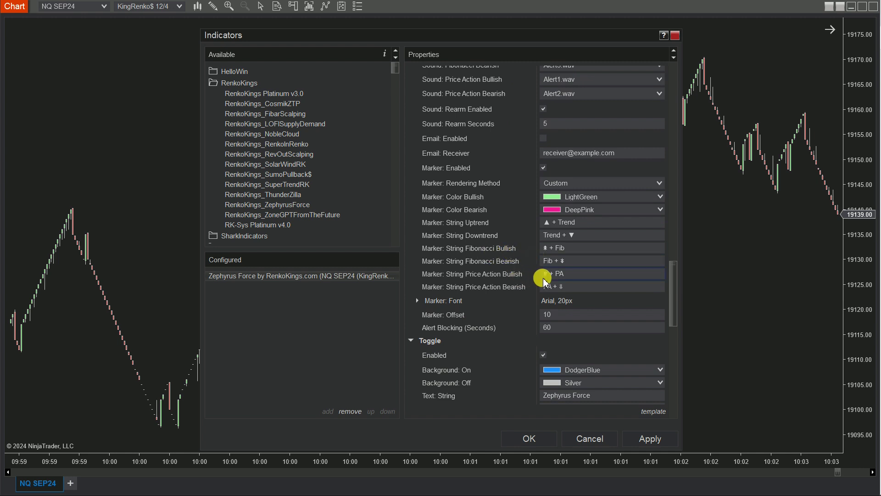
left_click_drag(671, 293, 673, 397)
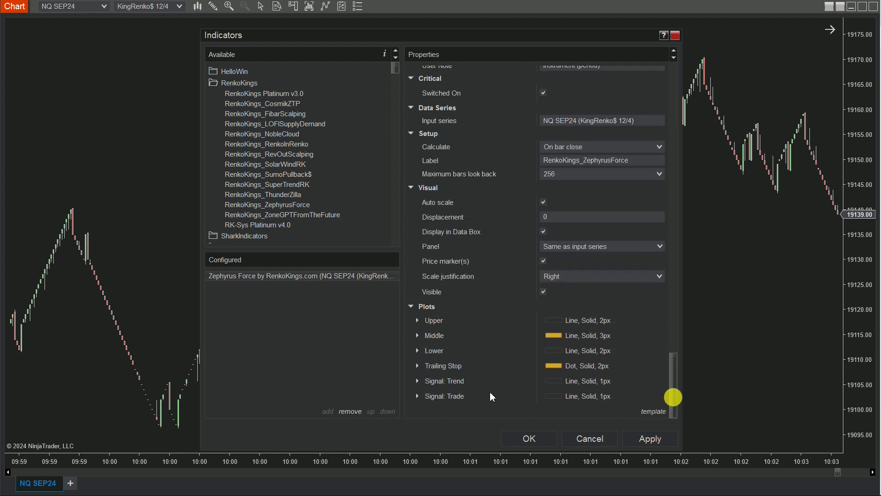
left_click(459, 398)
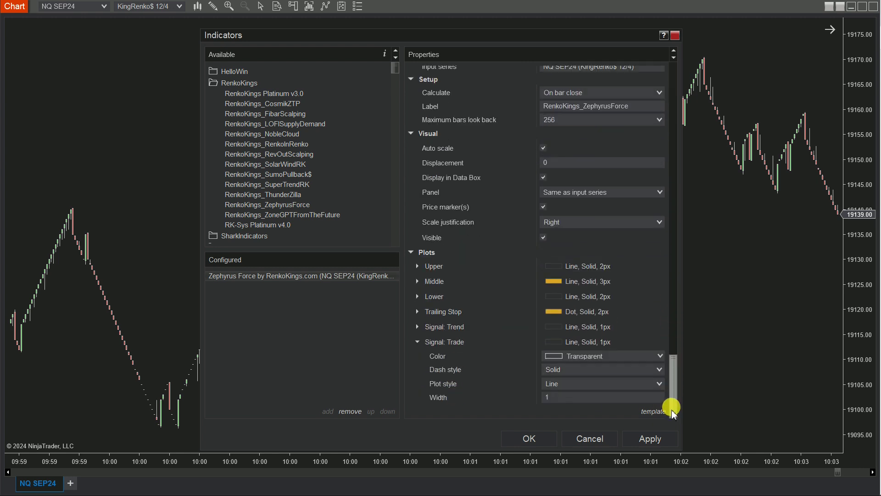
left_click(658, 357)
scroll(638, 339, "down", 1)
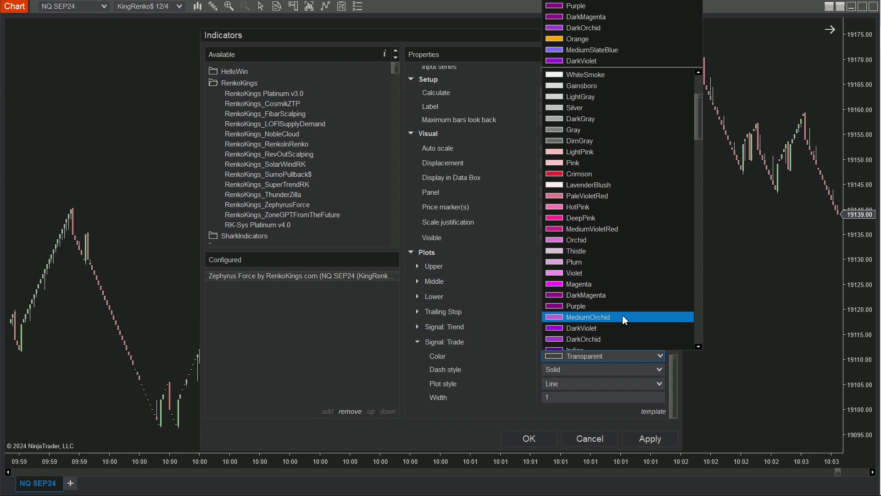
left_click(622, 307)
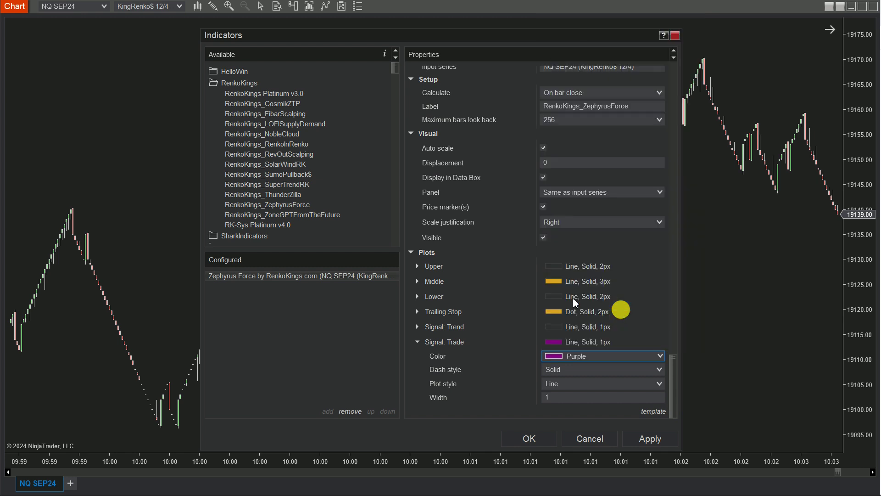
left_click(545, 149)
Apply the indicator to the NQ chart and show the Data Box
left_click(530, 439)
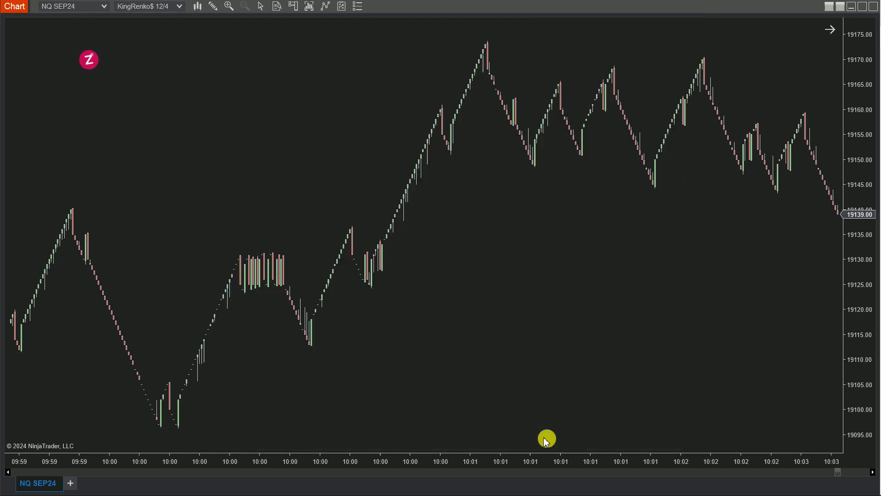
middle_click(466, 193)
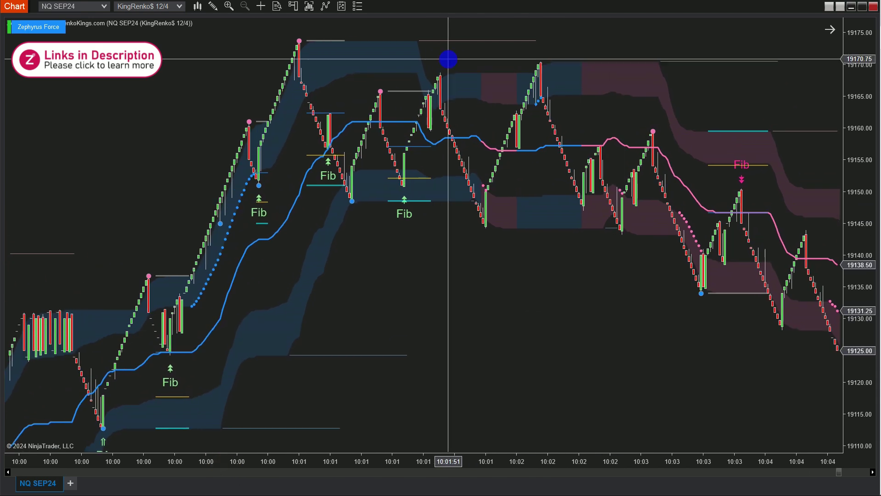
right_click(449, 59)
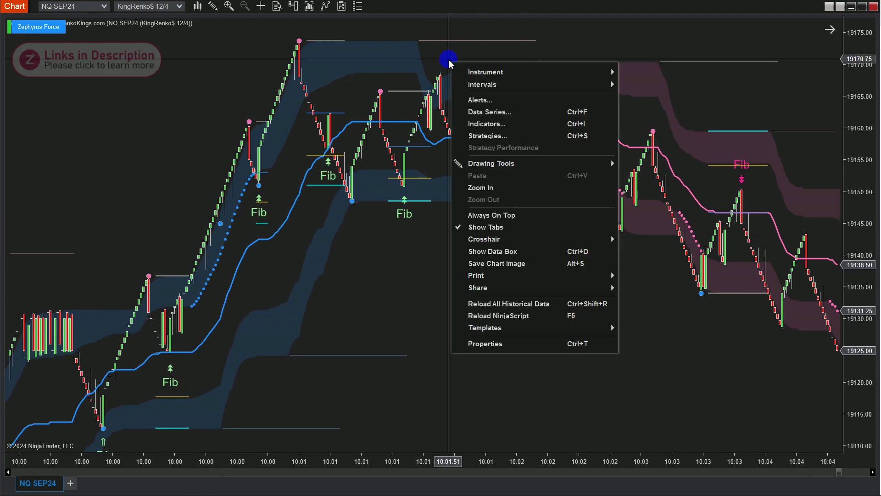
left_click(541, 252)
Pan to the 10:05–10:11 bars to read Signal: Trade values of 3.00 and -3.00
scroll(521, 310, "up", 5)
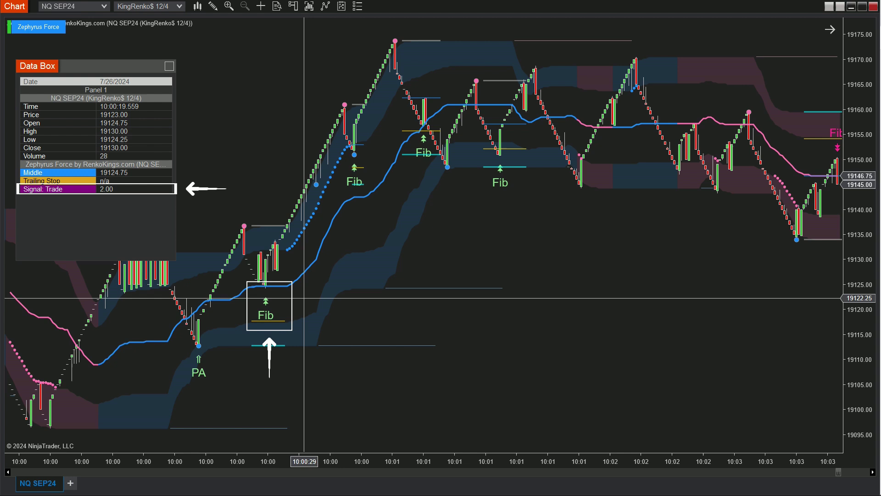
left_click_drag(569, 316, 464, 307)
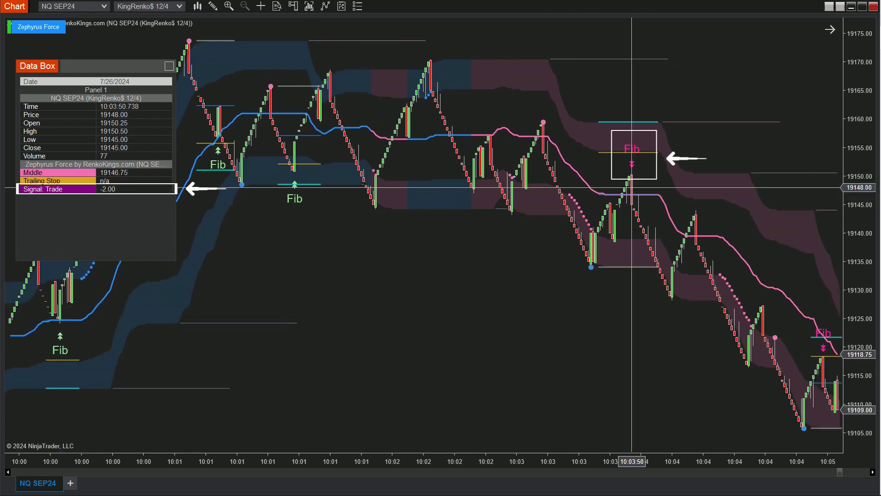
left_click_drag(431, 322, 740, 272)
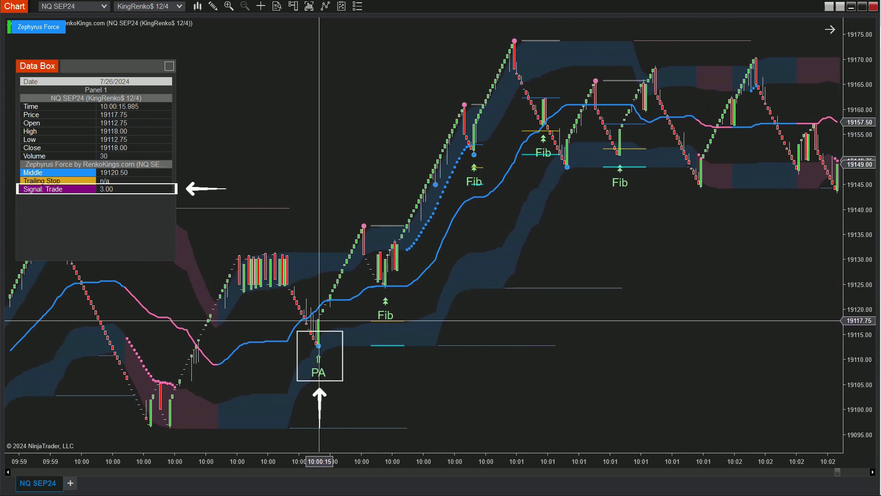
left_click_drag(733, 330, 346, 330)
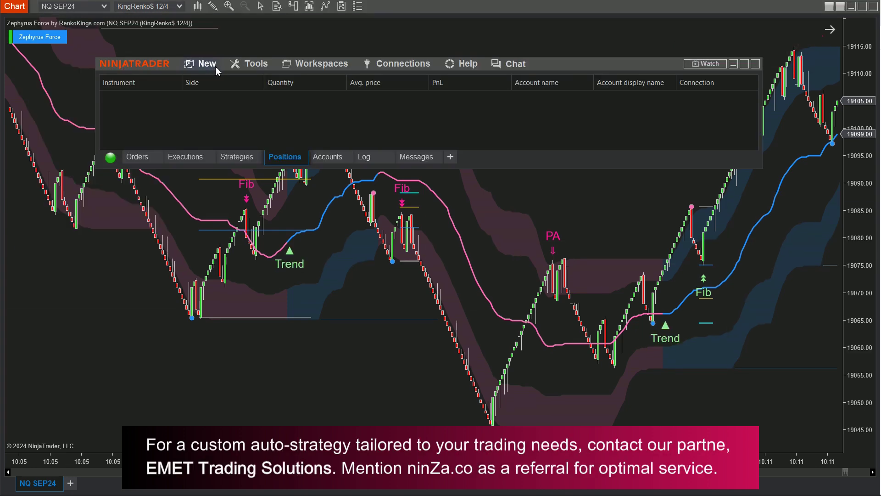
Create a new Strategy Builder strategy named ZephyrusForceStrategy and go to Conditions and Actions
left_click(212, 65)
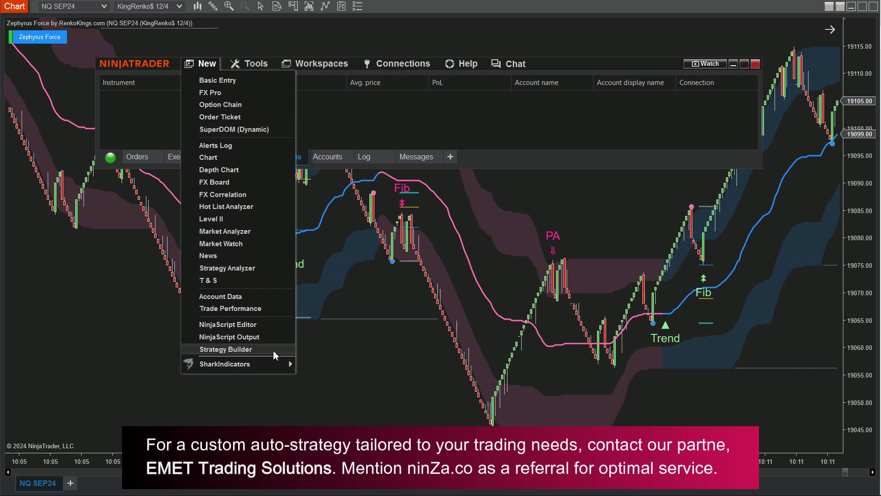
left_click(275, 354)
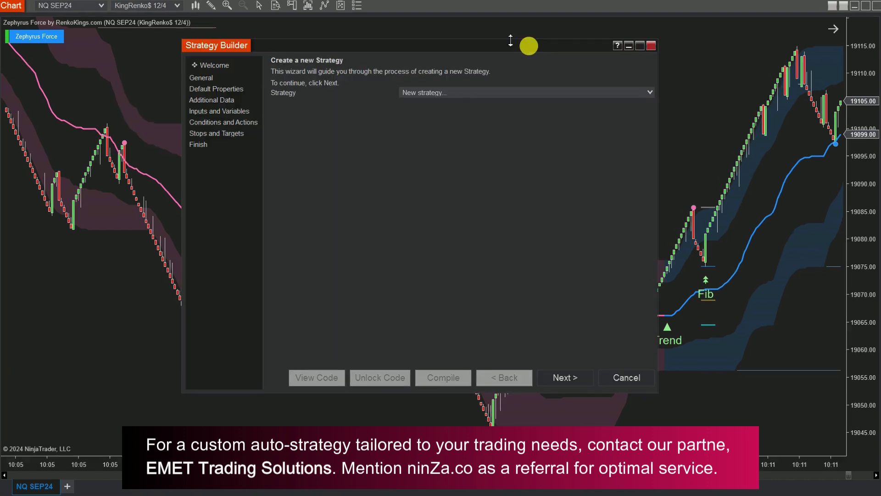
left_click(573, 396)
type("Zep")
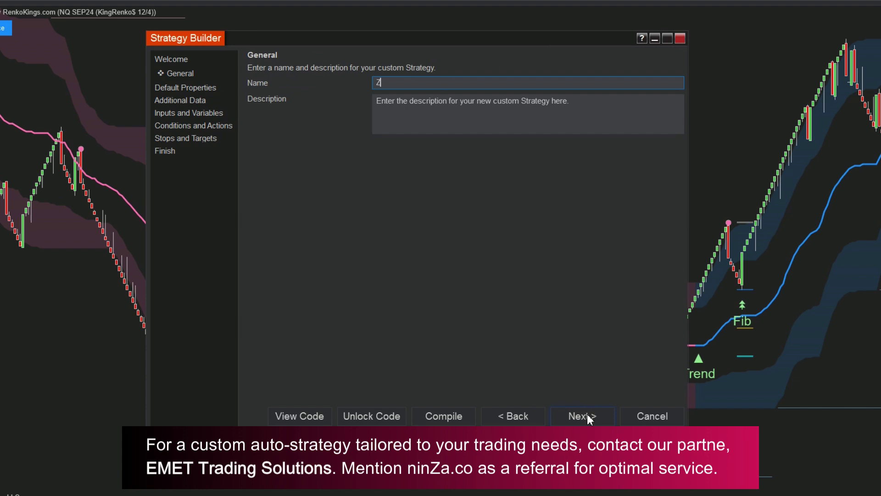
type("hyrusForceStrategy")
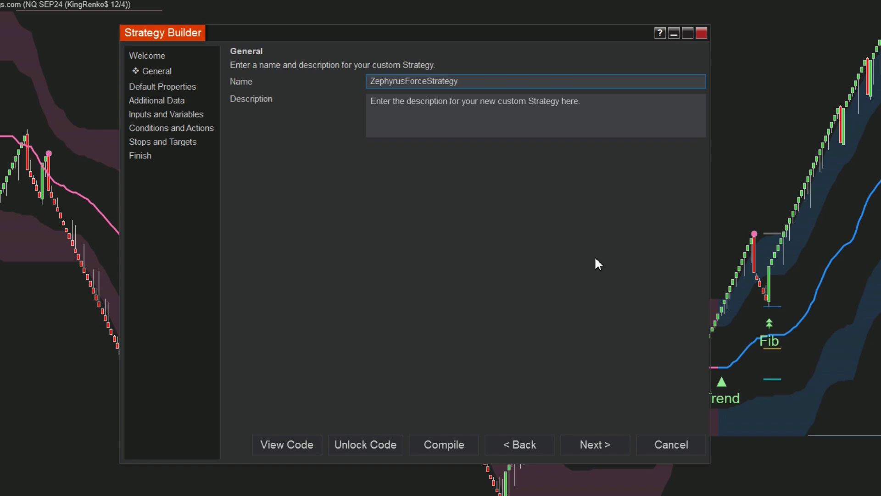
left_click(187, 130)
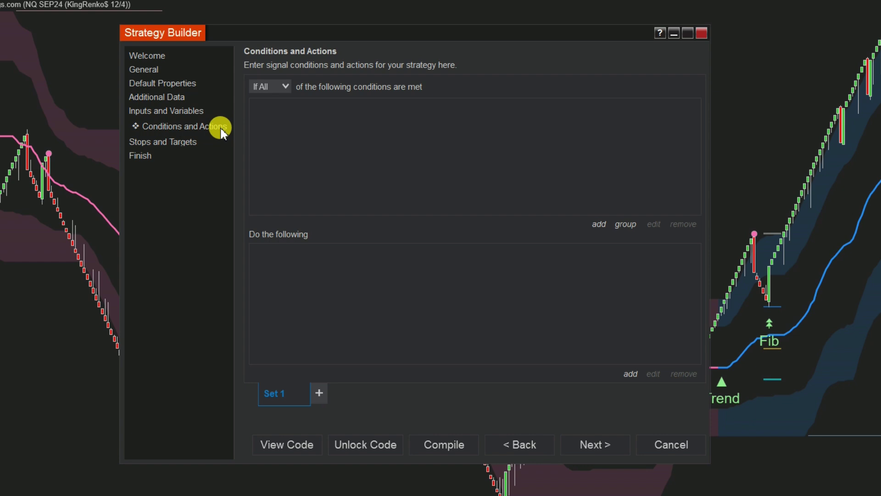
Start a condition on the RenkoKings_ZephyrusForce indicator using its Signal_Trade plot
left_click(599, 224)
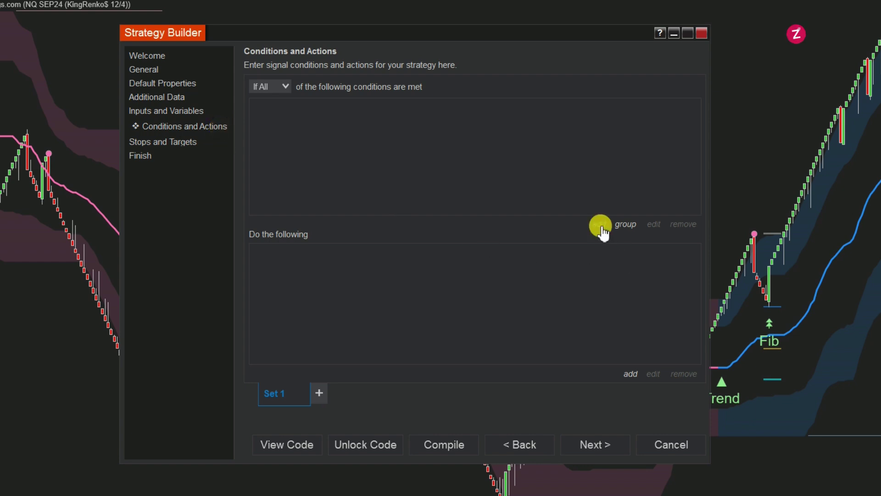
left_click(203, 99)
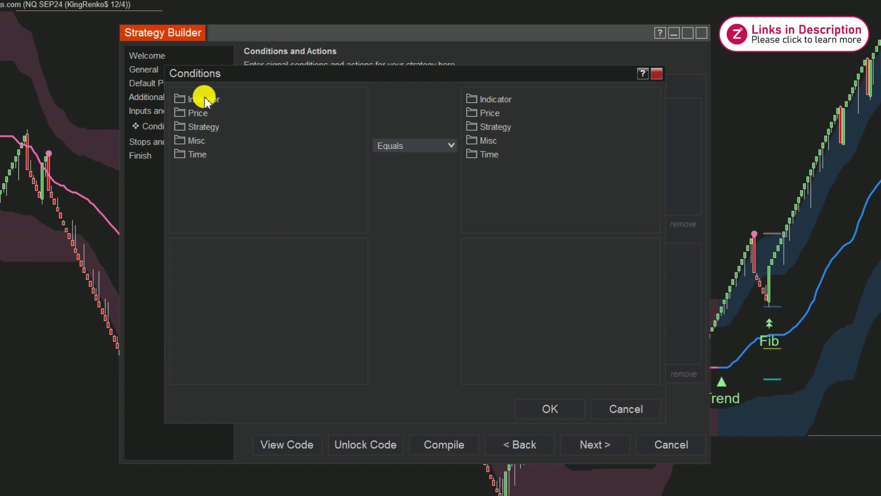
left_click_drag(362, 101, 356, 201)
left_click(272, 168)
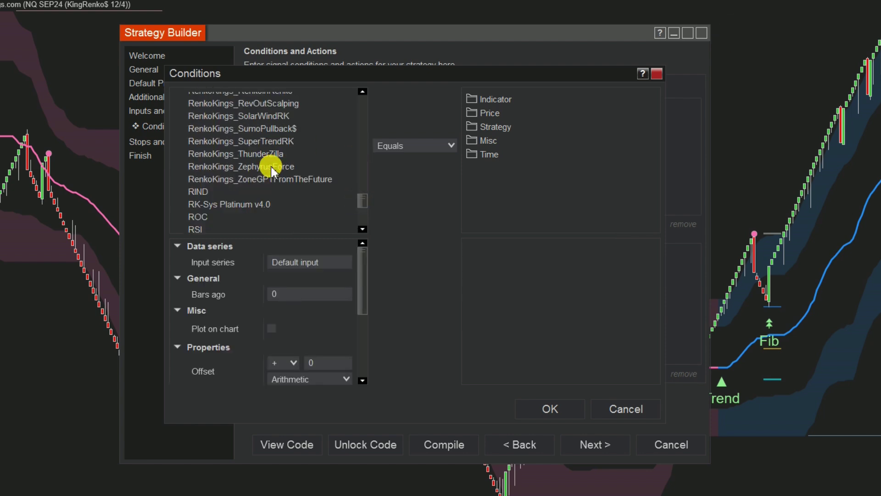
double_click(442, 71)
left_click(319, 335)
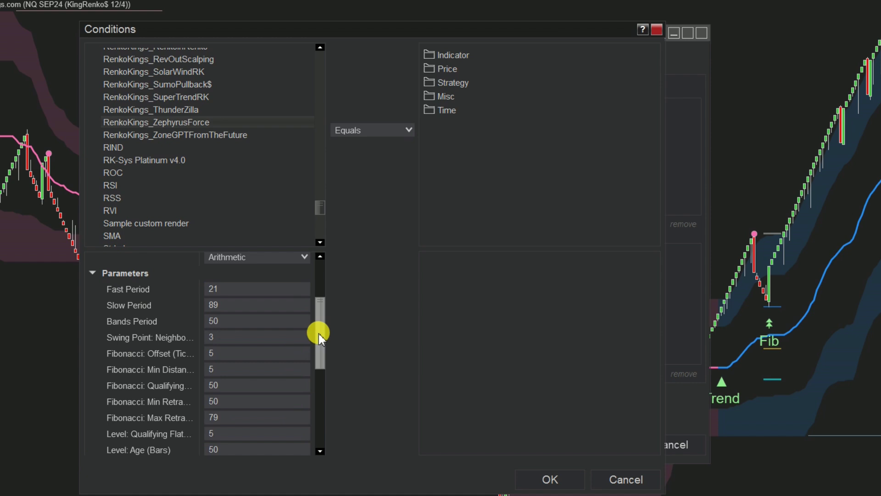
left_click(91, 396)
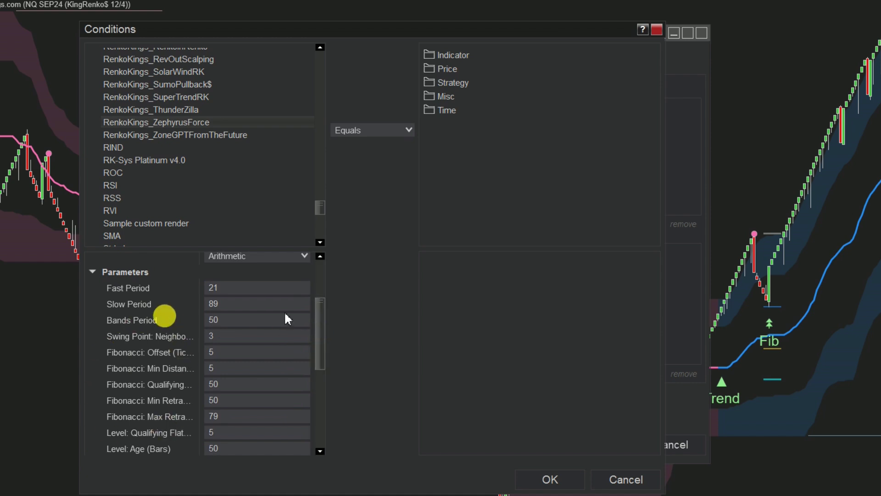
left_click_drag(320, 318, 313, 394)
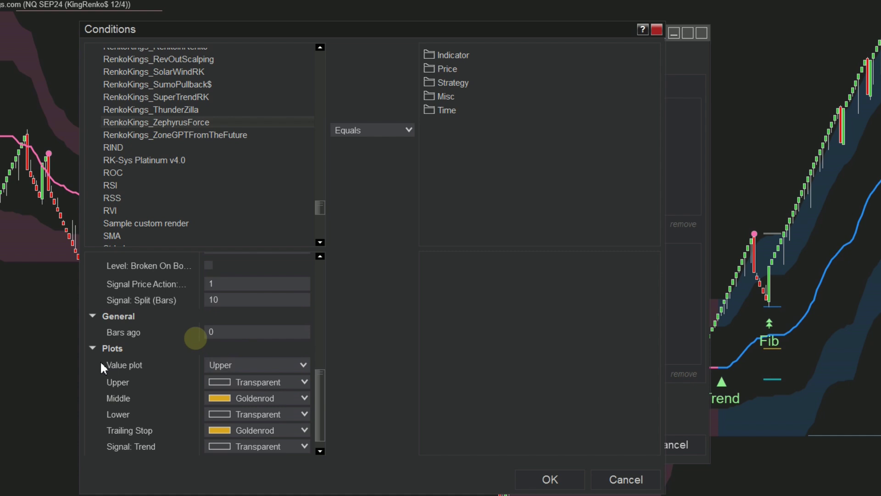
left_click(299, 366)
left_click(266, 447)
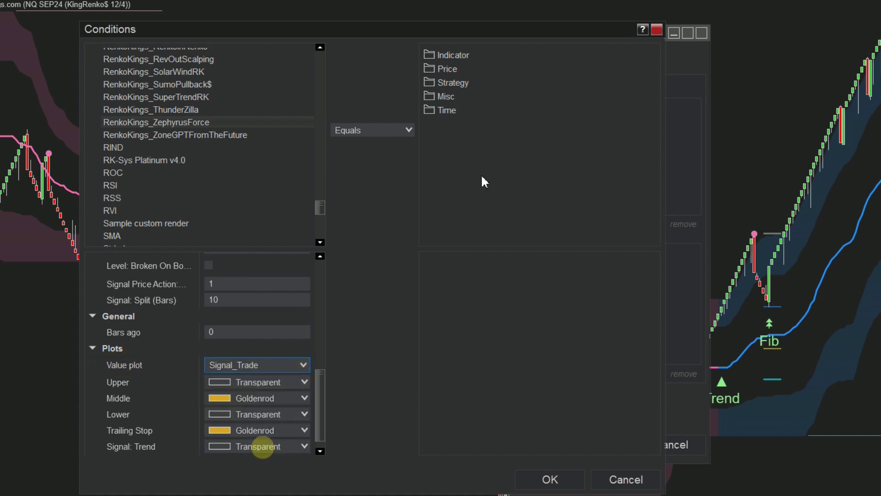
Compare it against the numeric value 2 and confirm the condition
left_click(441, 97)
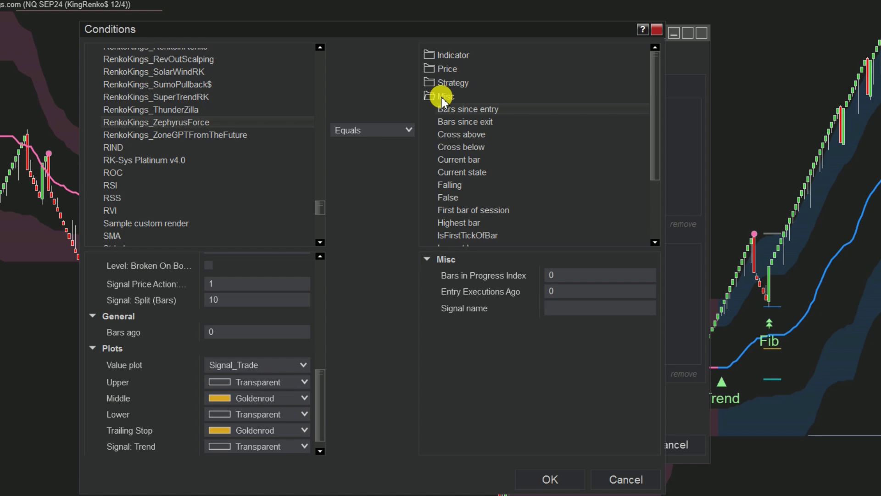
left_click_drag(657, 110, 661, 158)
left_click(478, 190)
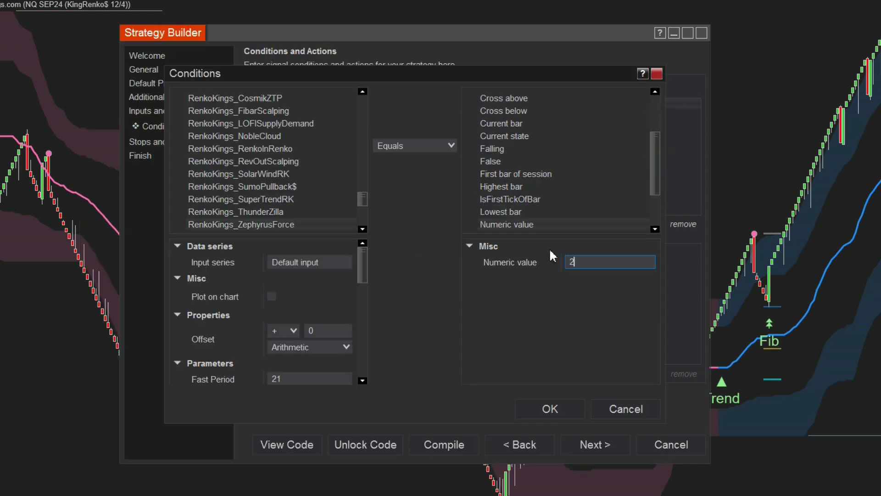
type("2")
left_click(542, 409)
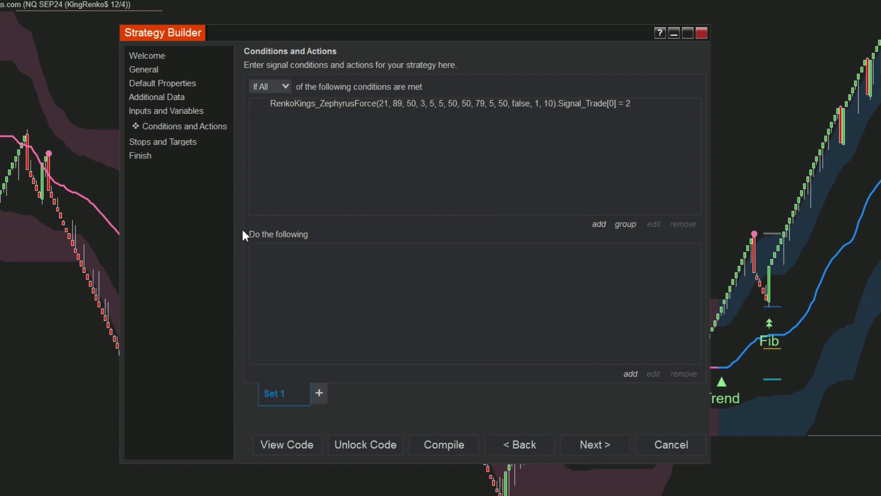
Add an Enter long position action with the default quantity to Set 1
left_click(329, 233)
left_click(631, 374)
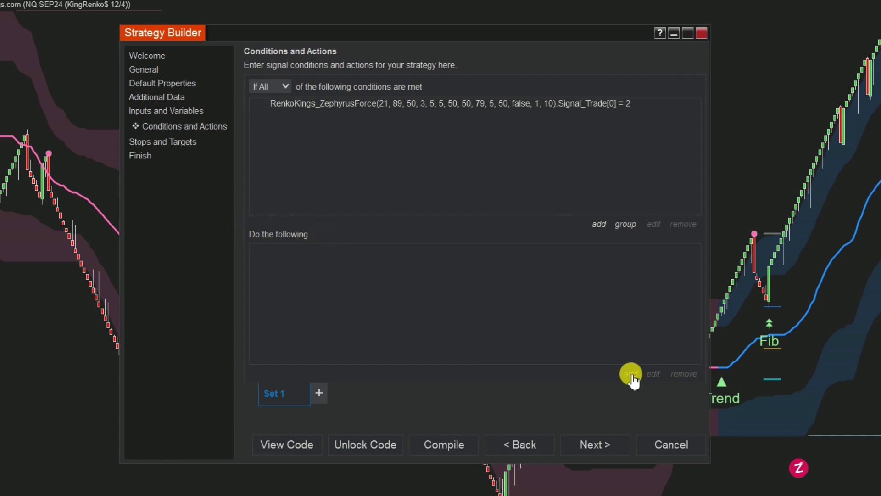
left_click(376, 128)
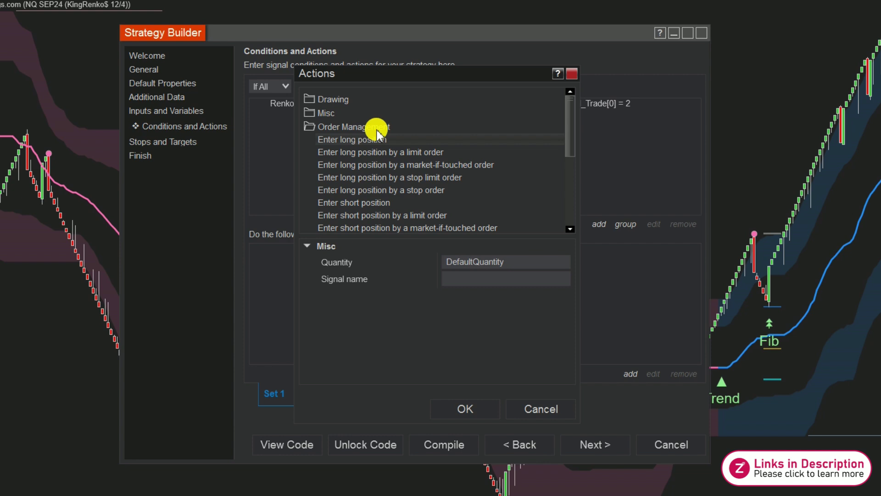
mouse_move(573, 125)
left_mouse_down()
mouse_move(567, 207)
mouse_move(570, 123)
left_mouse_up()
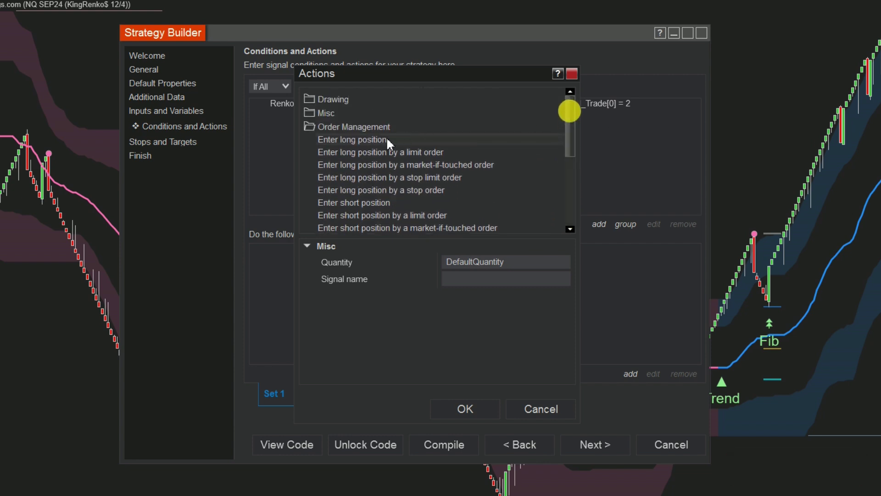
left_click(465, 409)
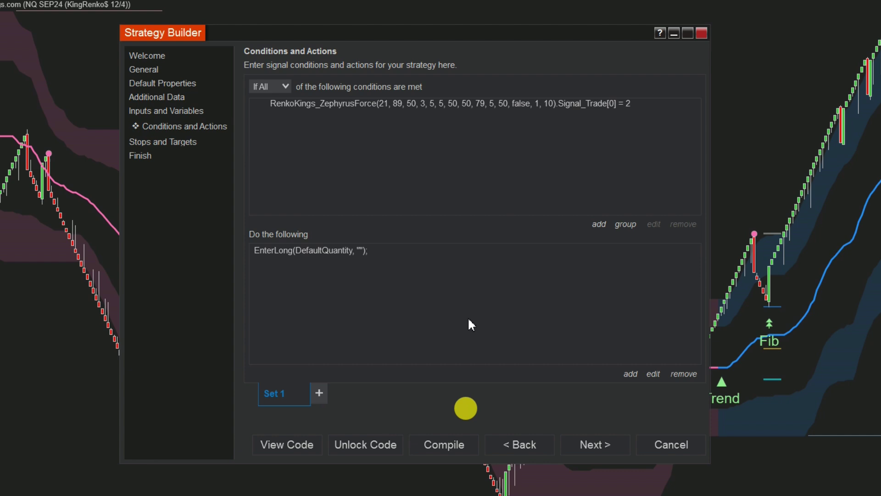
Add a Lime vertical line action tagged with the strategy name plus the current bar number
left_click(632, 375)
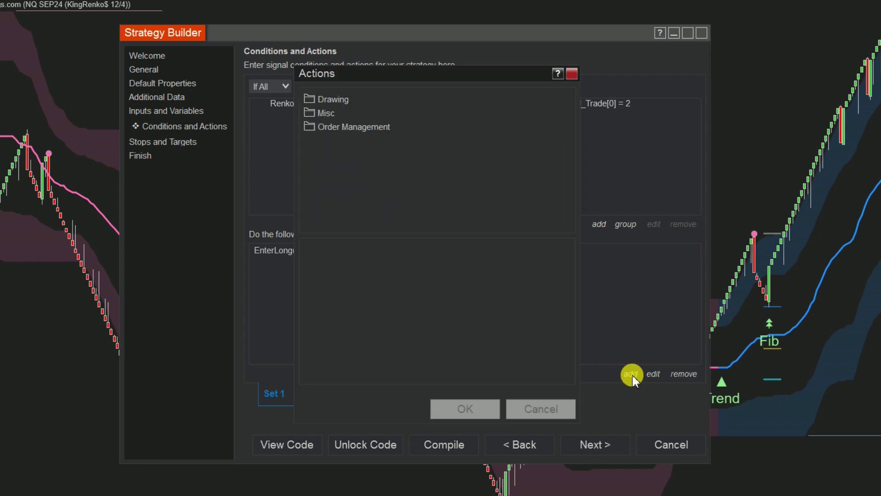
left_click(338, 99)
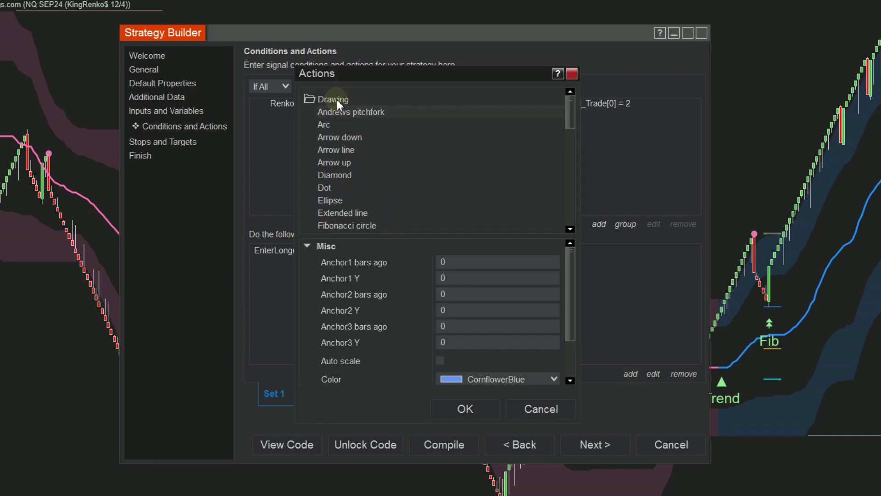
left_click_drag(572, 115, 571, 211)
left_click(350, 194)
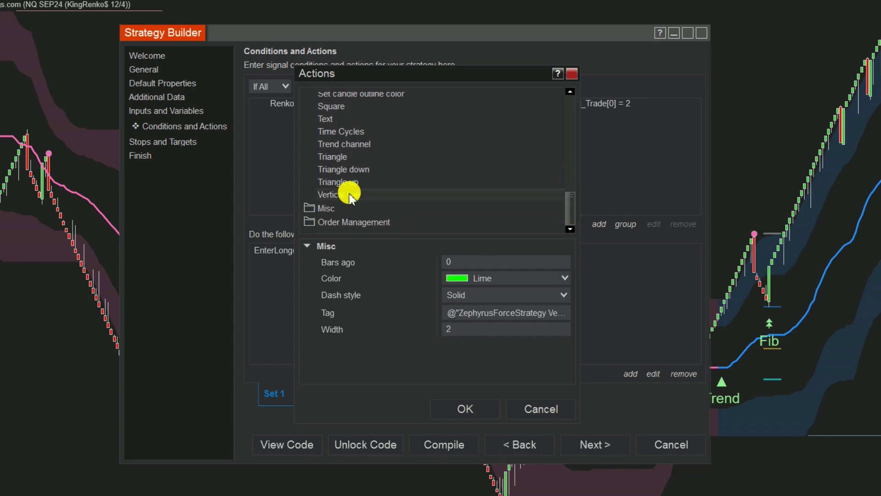
left_click(559, 313)
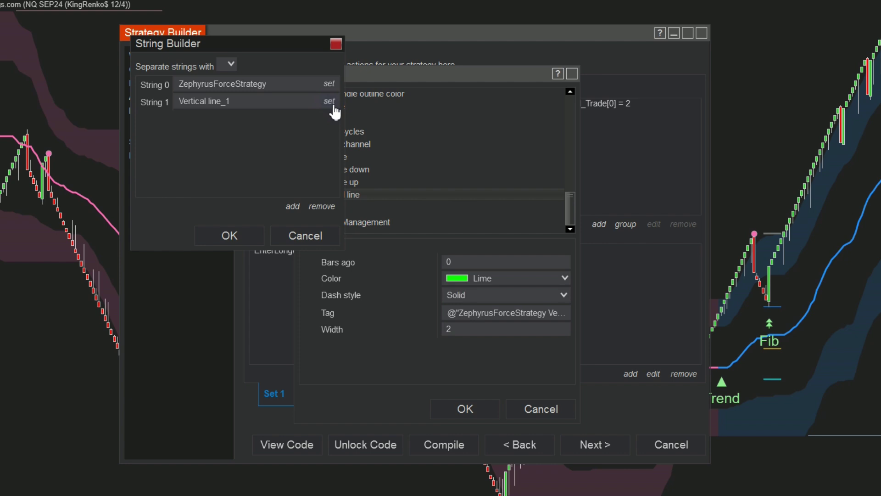
left_click(331, 101)
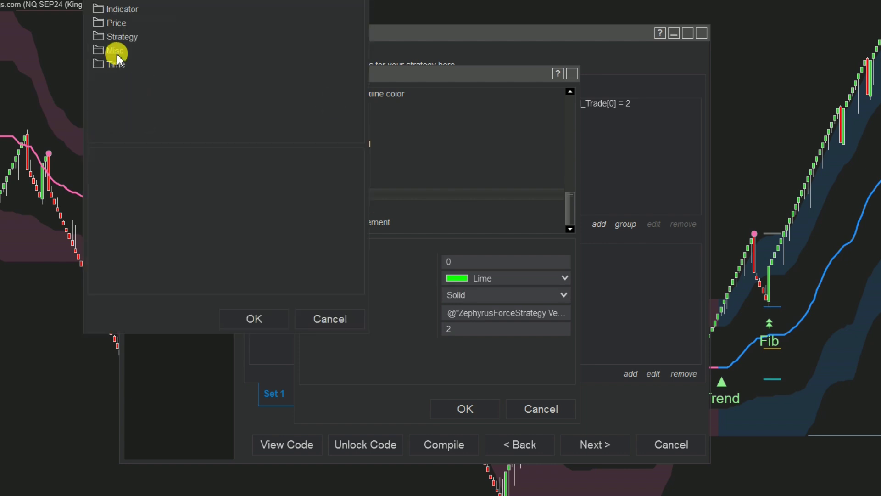
left_click(117, 53)
left_click(128, 114)
left_click(252, 320)
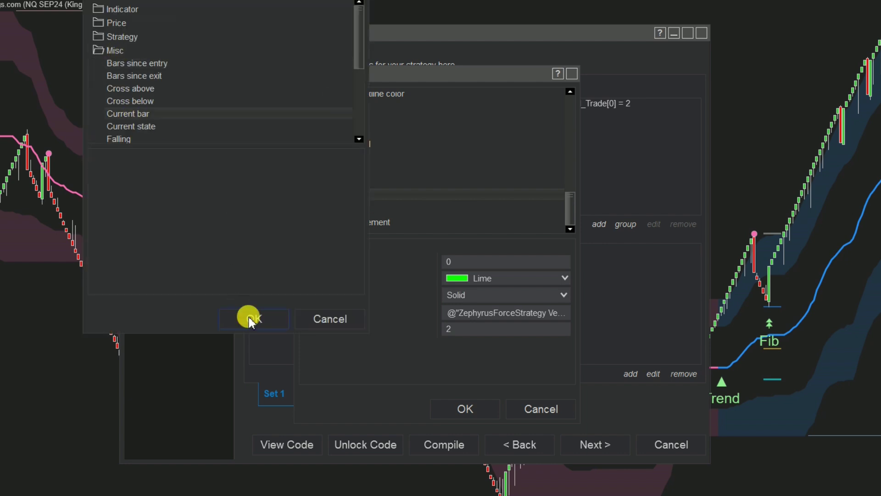
left_click(230, 234)
left_click(457, 409)
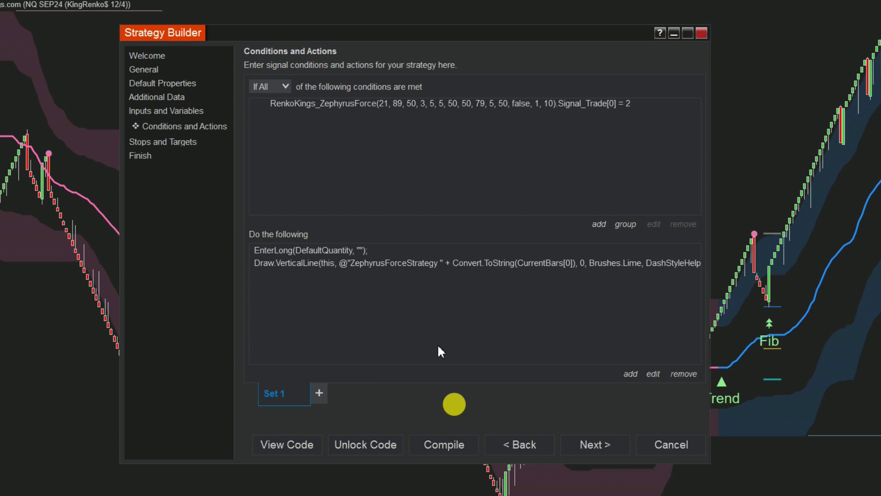
Duplicate Set 1 into Set 2 and change its Signal_Trade condition value to 3
right_click(273, 393)
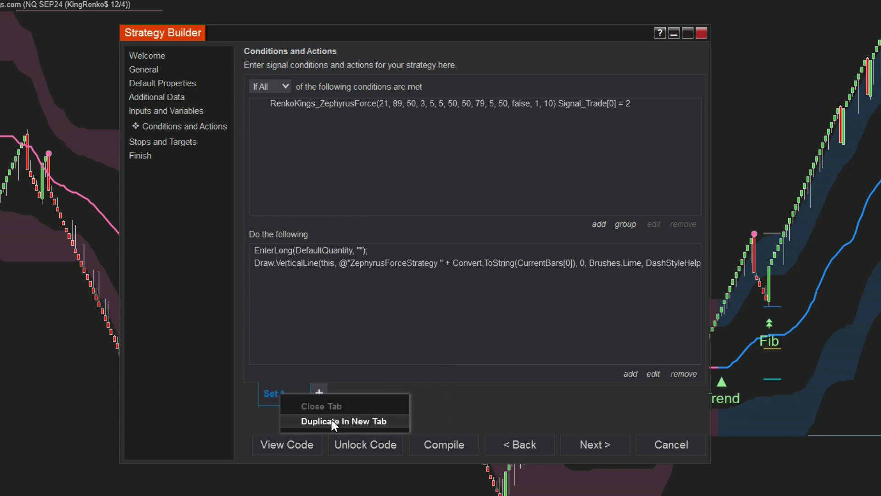
left_click(332, 421)
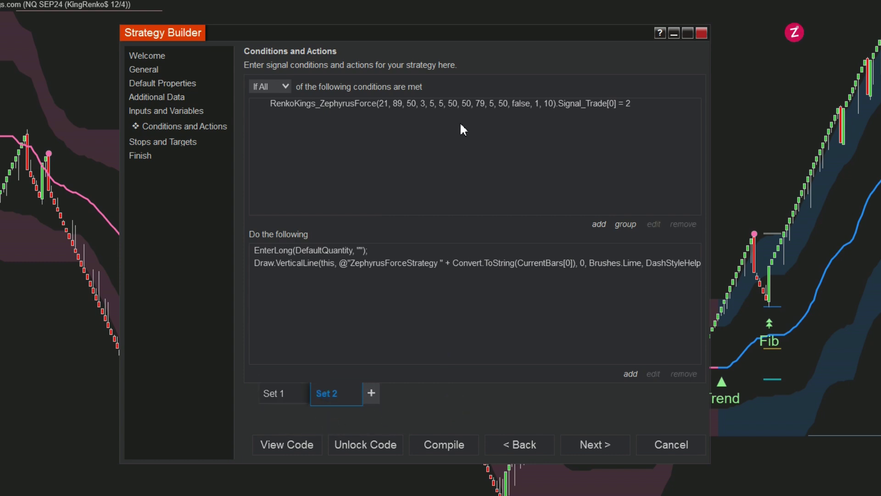
left_click(475, 103)
left_click(655, 227)
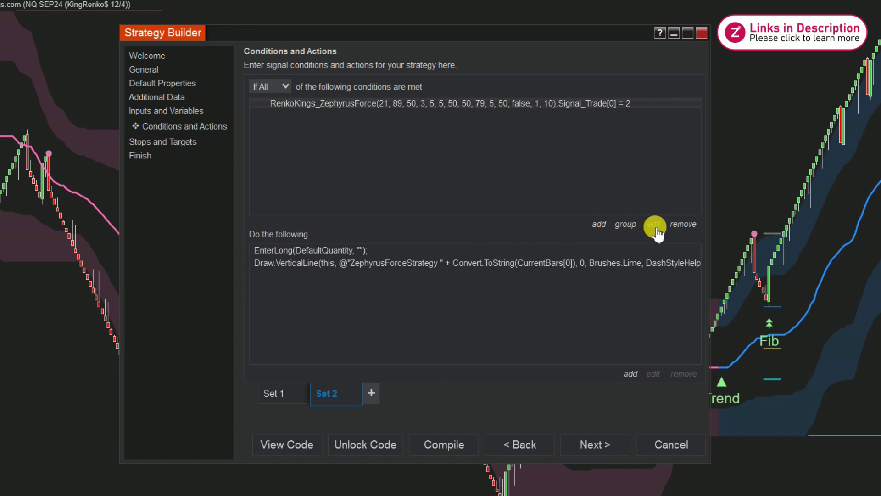
left_click(528, 261)
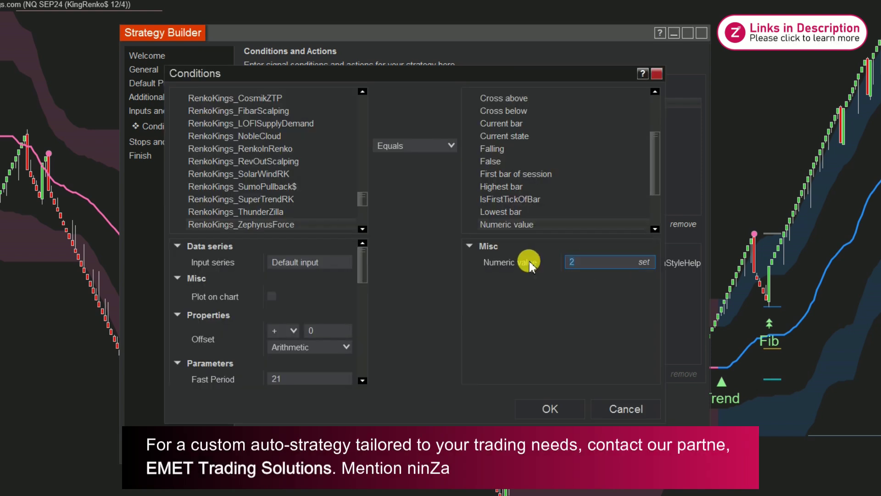
type("3")
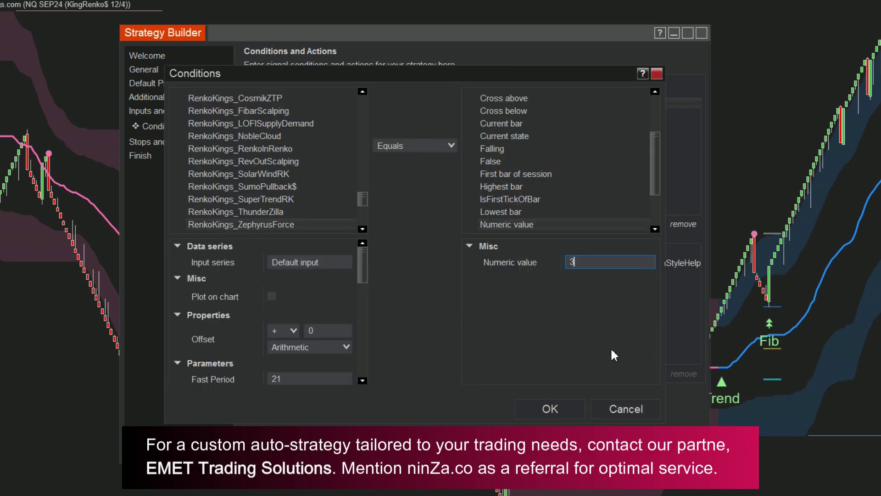
left_click(551, 408)
Duplicate Set 1 into Set 3 and change its condition to Signal_Trade equals -2
right_click(275, 397)
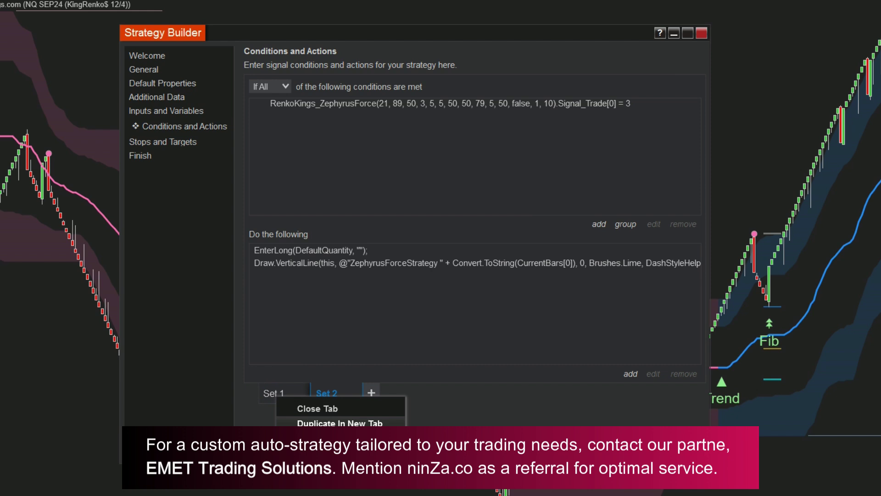
left_click(394, 422)
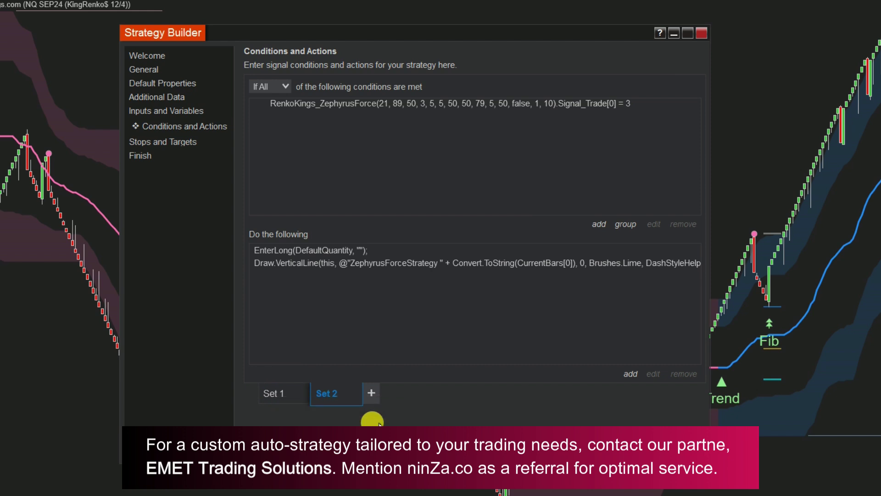
left_click(477, 104)
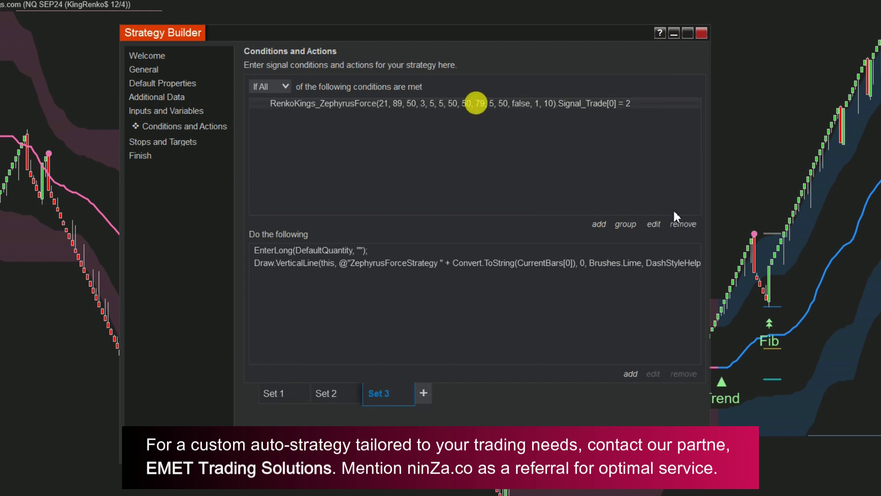
left_click(653, 225)
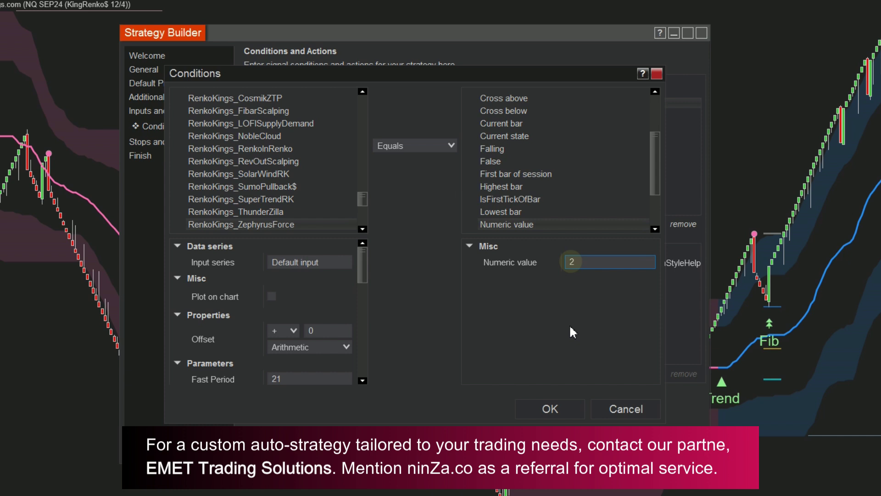
type("-")
left_click(555, 405)
Switch Set 3's entry to Enter short position and make its vertical line Orange
left_click(346, 249)
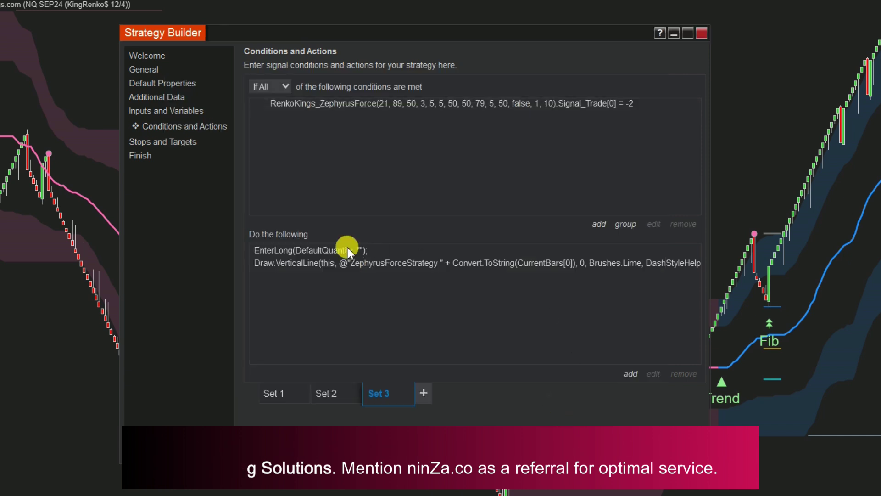
left_click(654, 374)
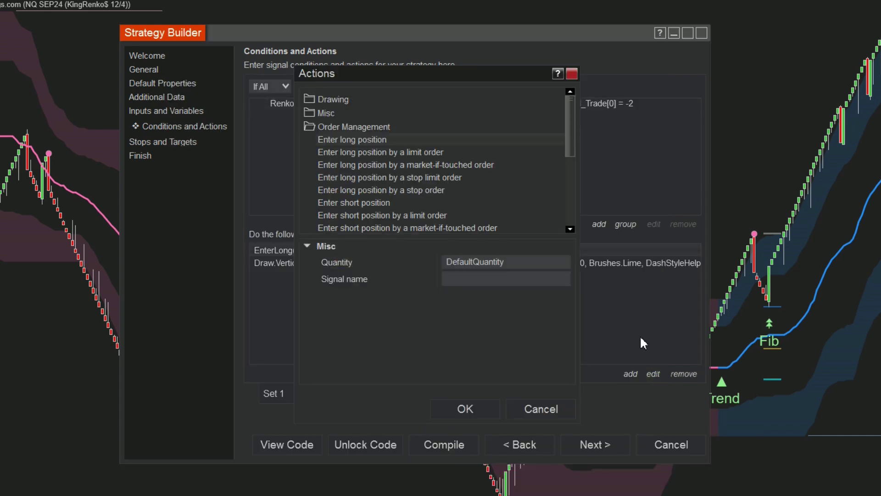
left_click(479, 404)
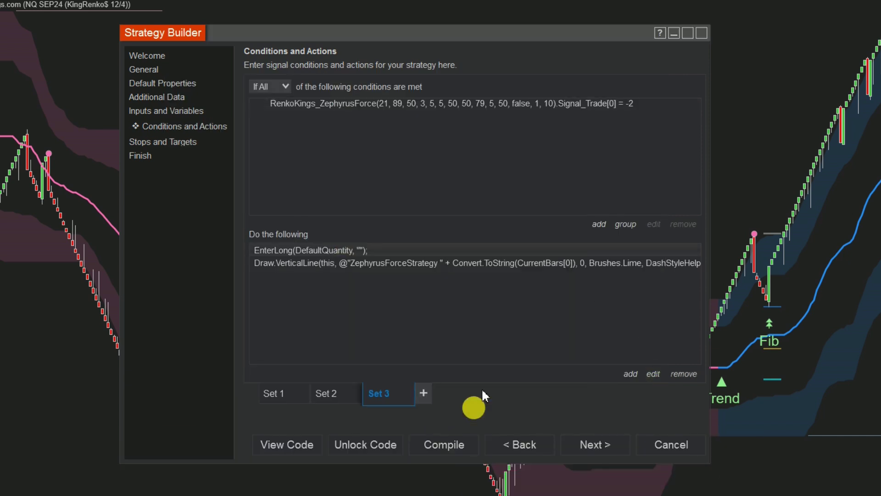
left_click(574, 265)
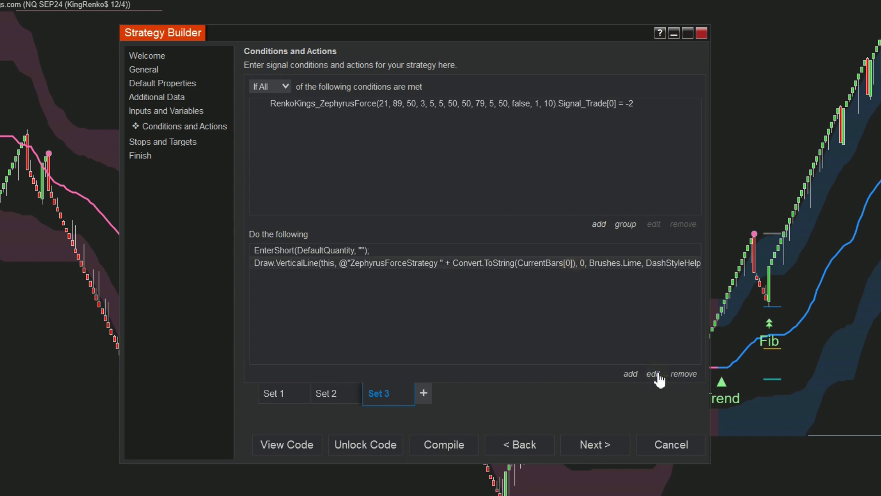
left_click(655, 374)
left_click(564, 277)
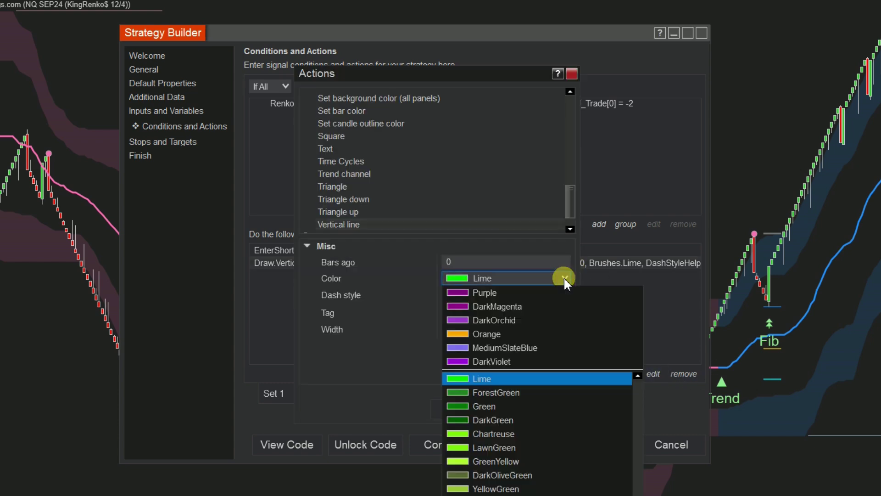
left_click(495, 334)
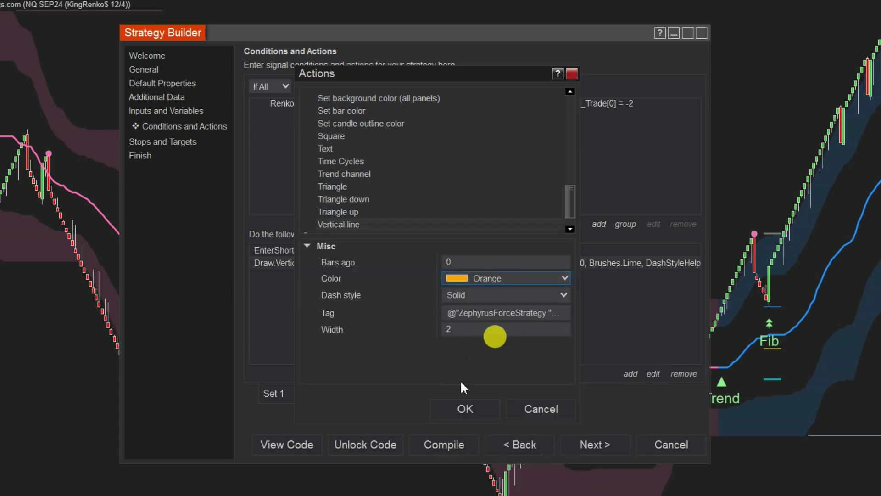
left_click(466, 407)
Duplicate Set 3 into Set 4 with its condition changed to Signal_Trade equals -3
right_click(385, 396)
left_click(445, 422)
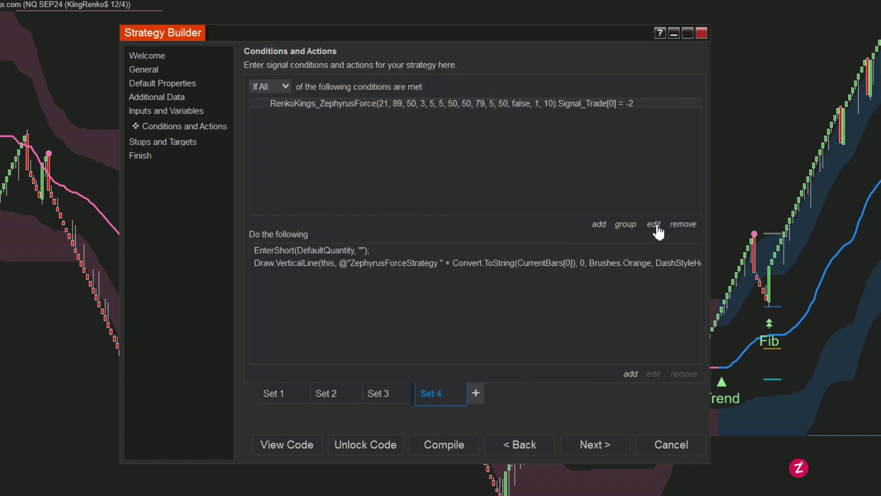
left_click(654, 224)
left_click(582, 262)
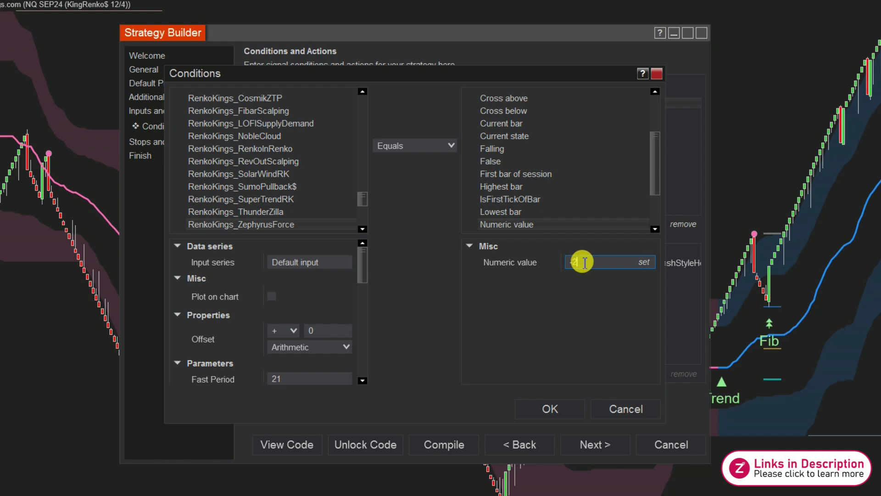
left_click(571, 412)
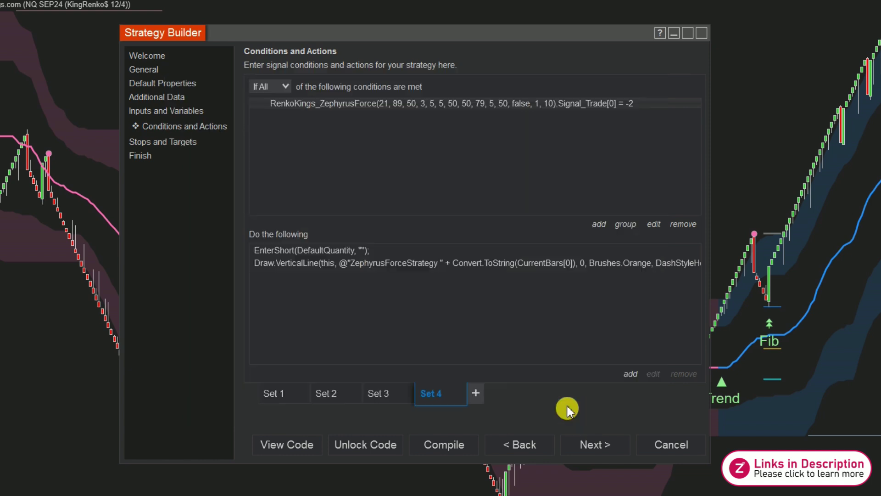
On Stops and Targets, add a profit target of 150 ticks
left_click(189, 142)
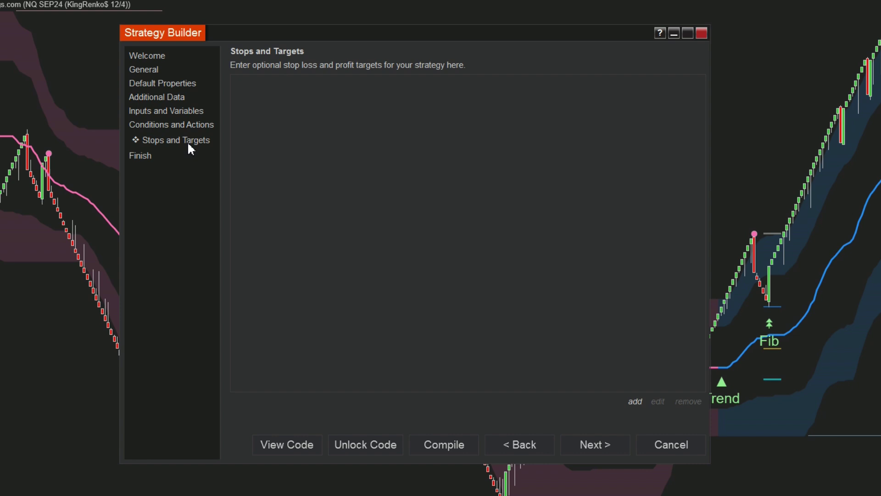
left_click(636, 402)
left_click(332, 125)
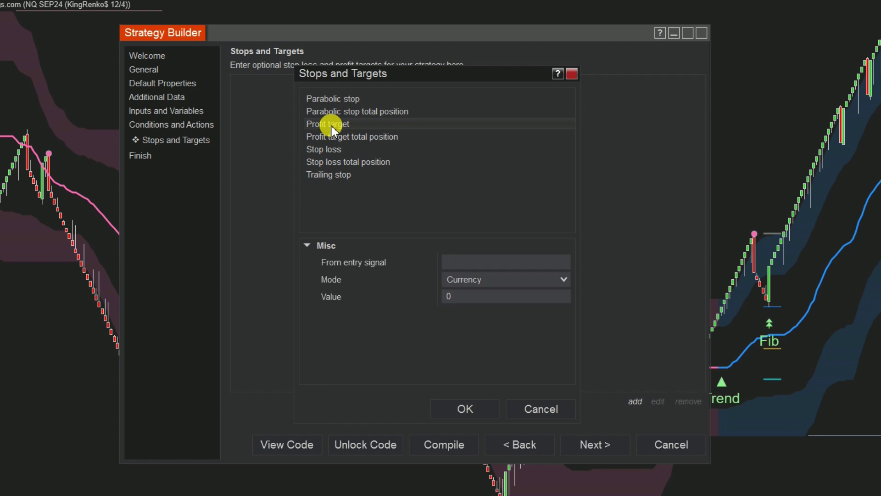
left_click(555, 279)
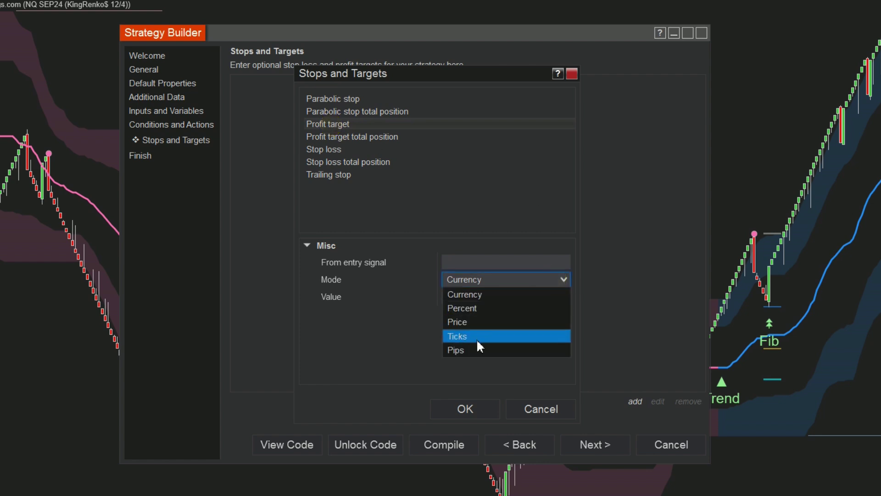
left_click(476, 337)
left_click(447, 296)
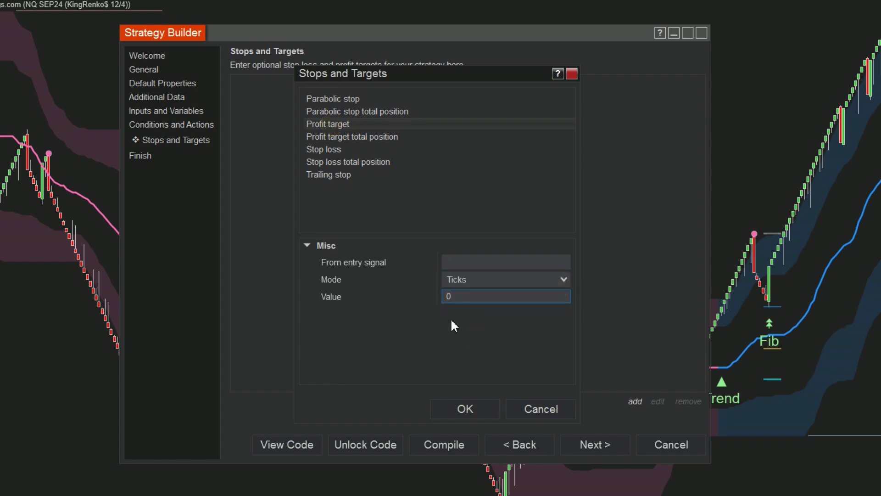
type("15")
left_click(464, 408)
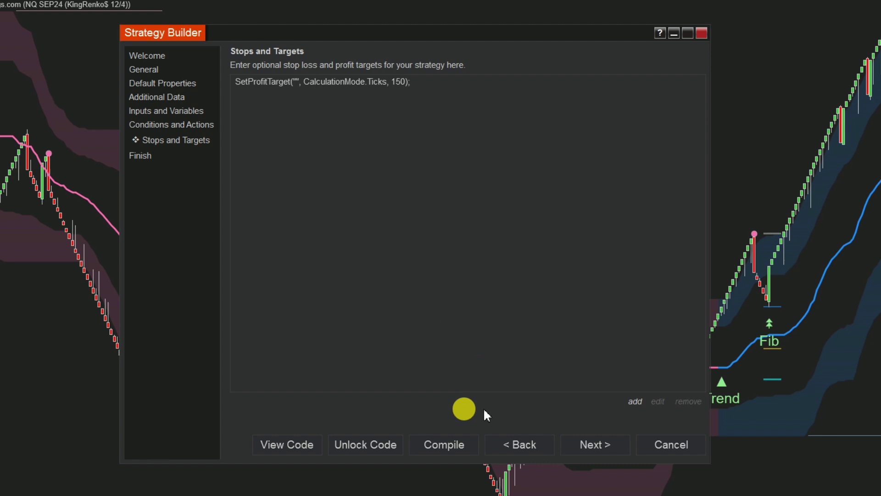
Add a stop loss of 50 ticks
left_click(635, 402)
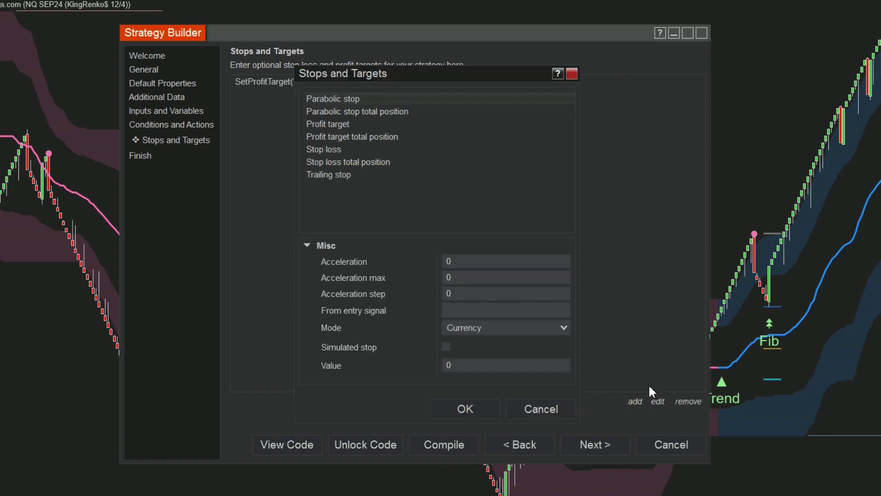
left_click(331, 151)
left_click(563, 280)
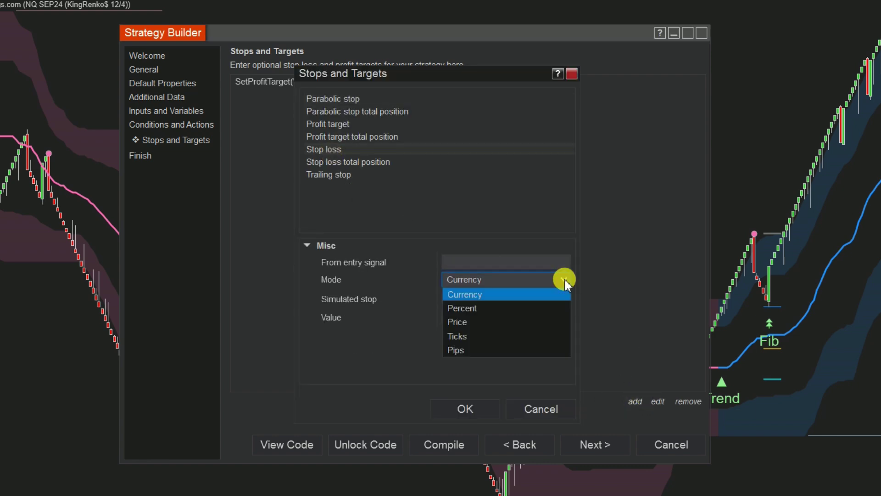
left_click(487, 337)
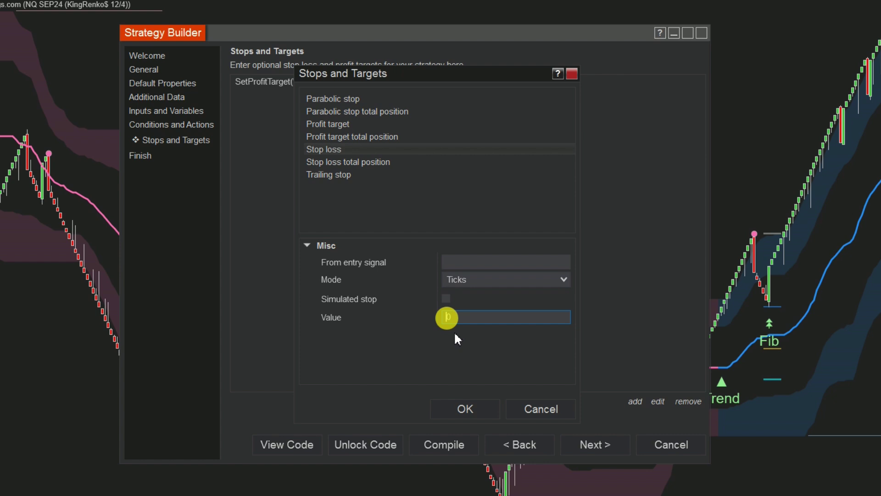
type("5")
left_click(465, 408)
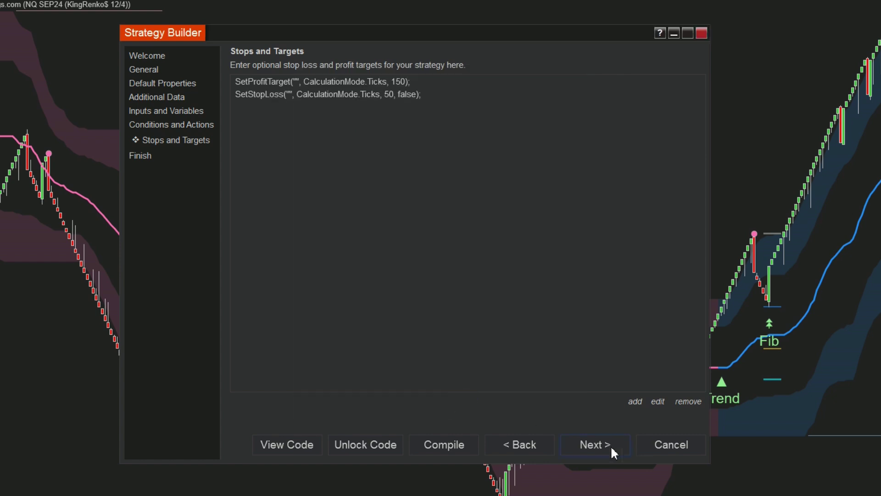
Finish the ZephyrusForceStrategy wizard and open the chart's Strategies dialog
left_click(608, 446)
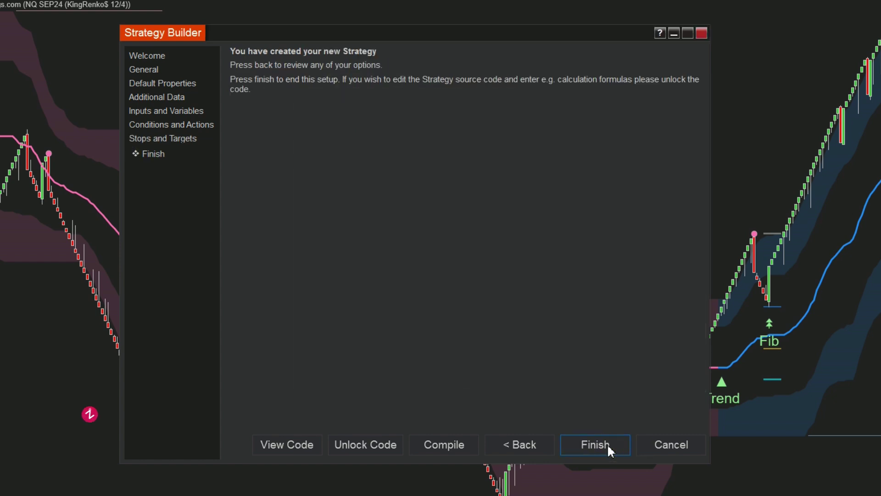
left_click(595, 445)
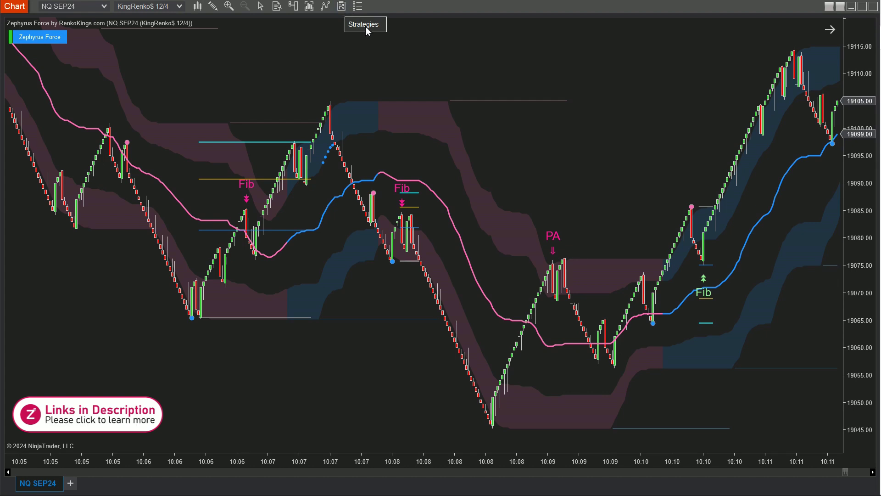
right_click(370, 56)
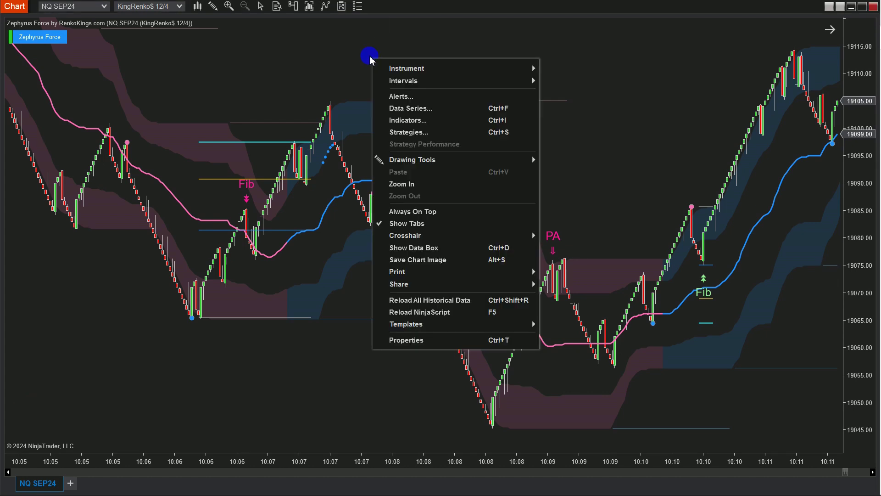
left_click(516, 134)
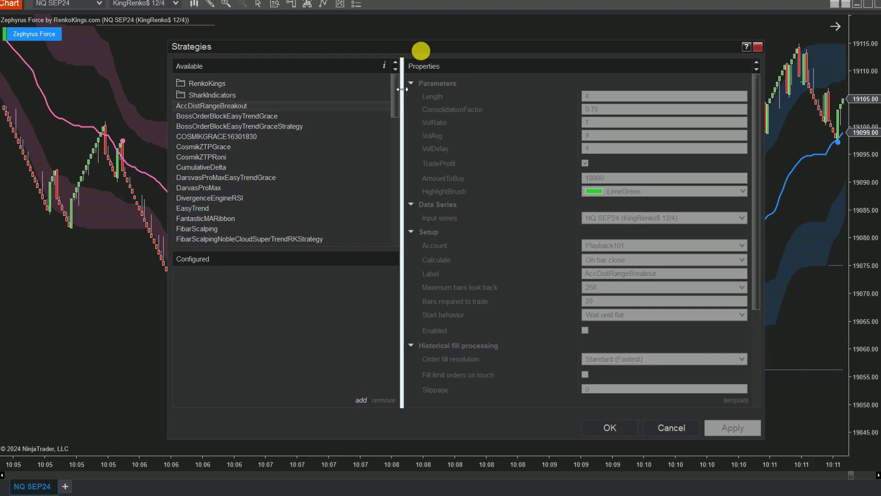
Add ZephyrusForceStrategy to the NQ chart with Enabled ticked and apply it
left_click_drag(399, 88, 389, 227)
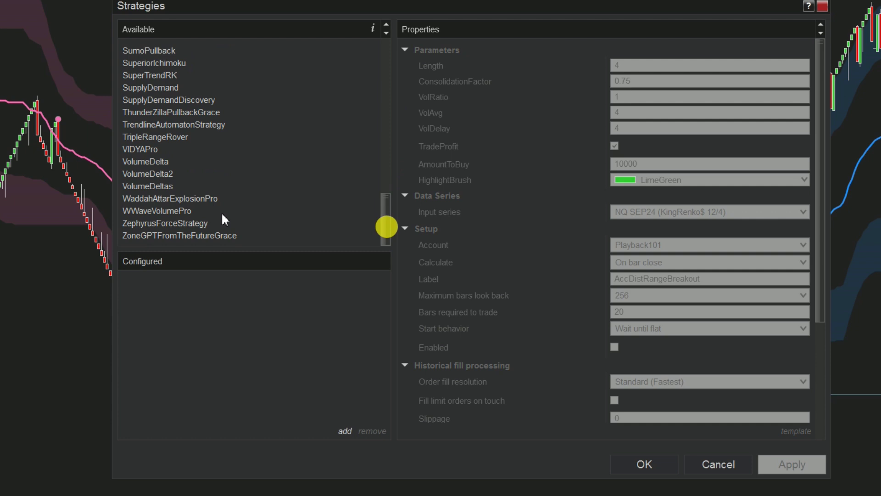
double_click(196, 223)
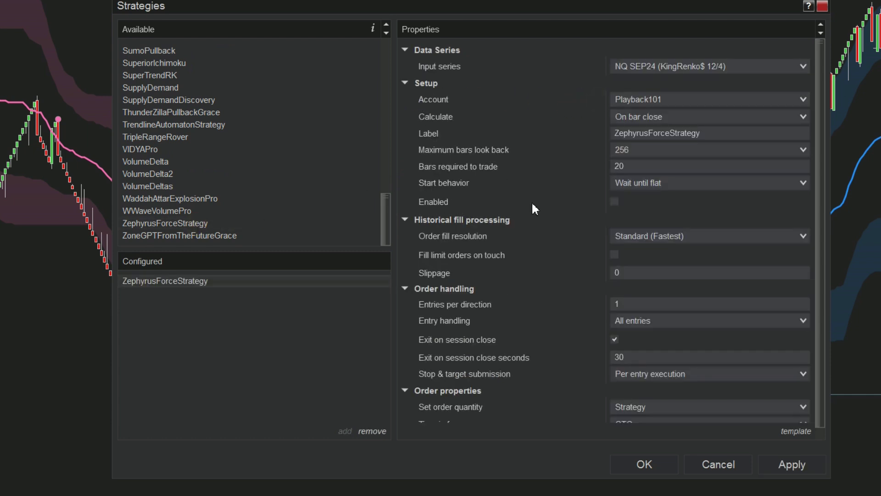
left_click(615, 202)
left_click(644, 464)
left_click_drag(398, 204, 605, 173)
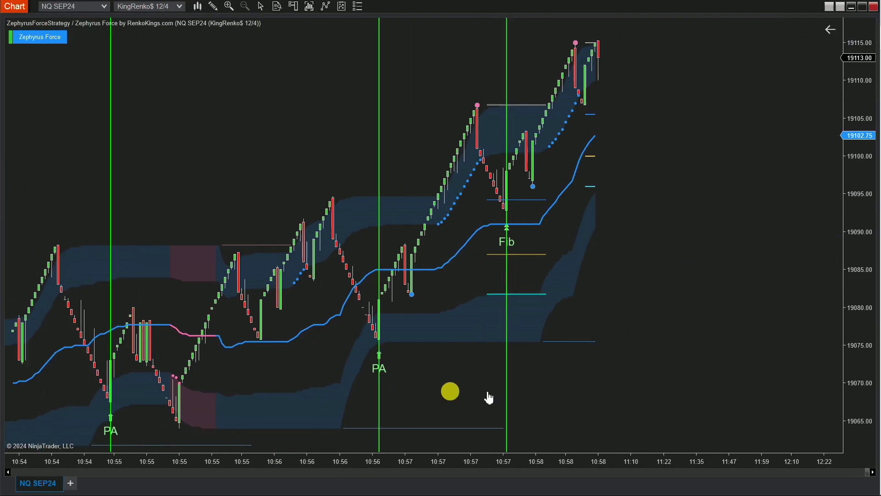
Show the Chart Trader panel and view the latest bars with space on the right
left_click_drag(307, 406, 675, 425)
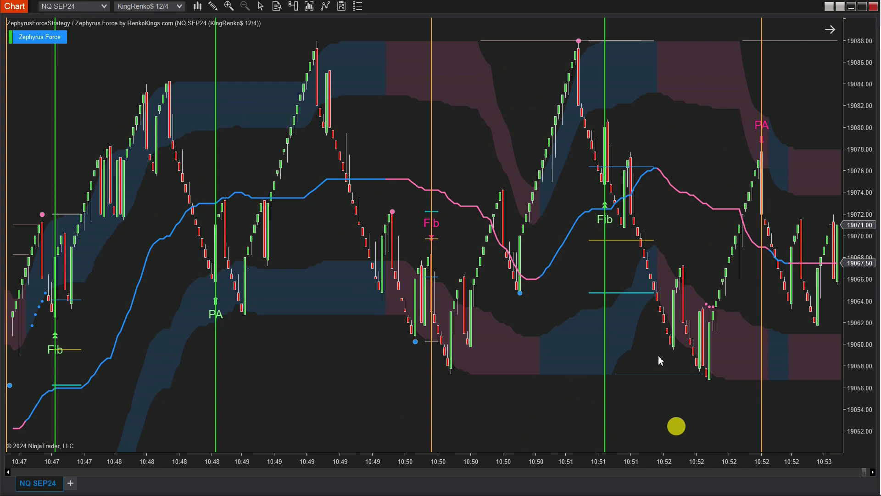
left_click(294, 6)
left_click(351, 34)
left_click(747, 473)
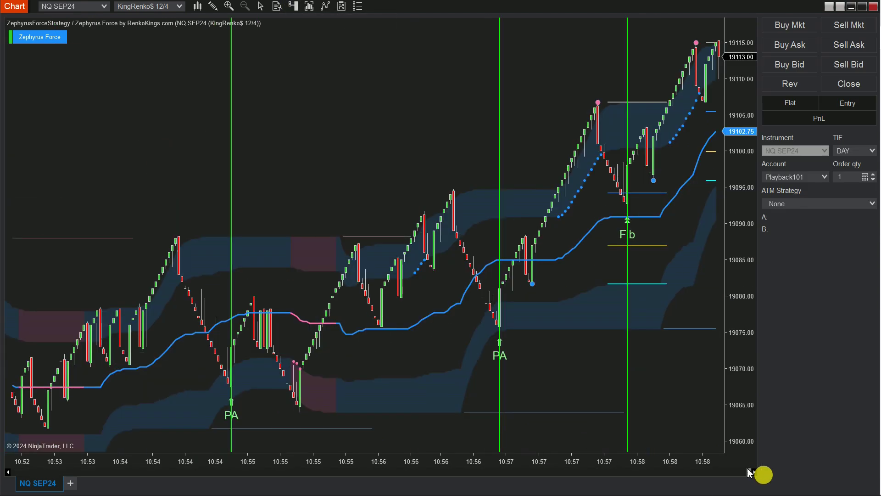
left_click_drag(550, 423, 342, 422)
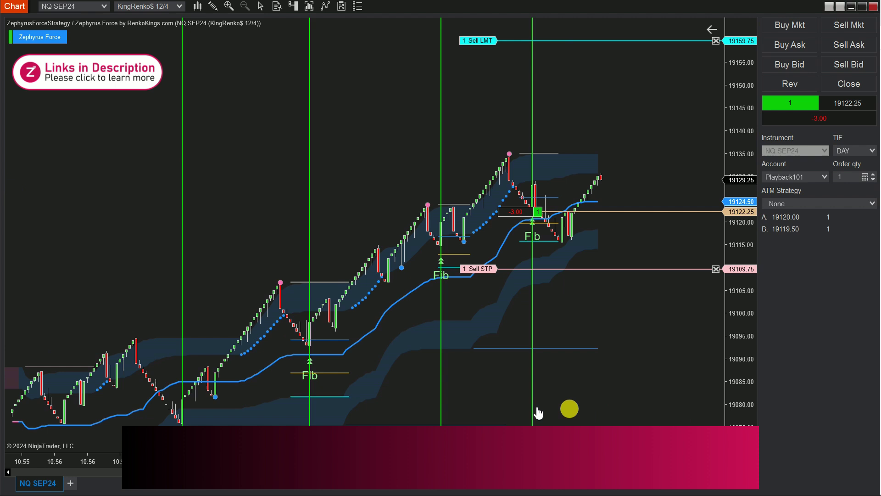
left_click_drag(568, 409, 395, 386)
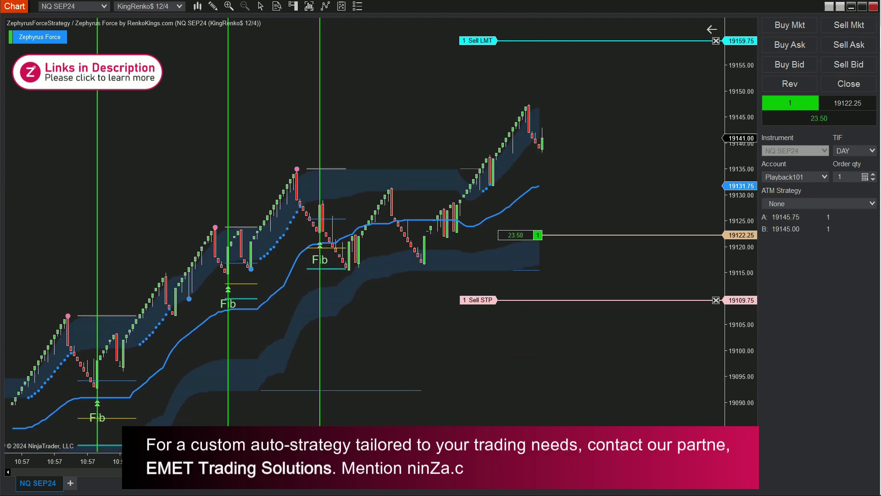